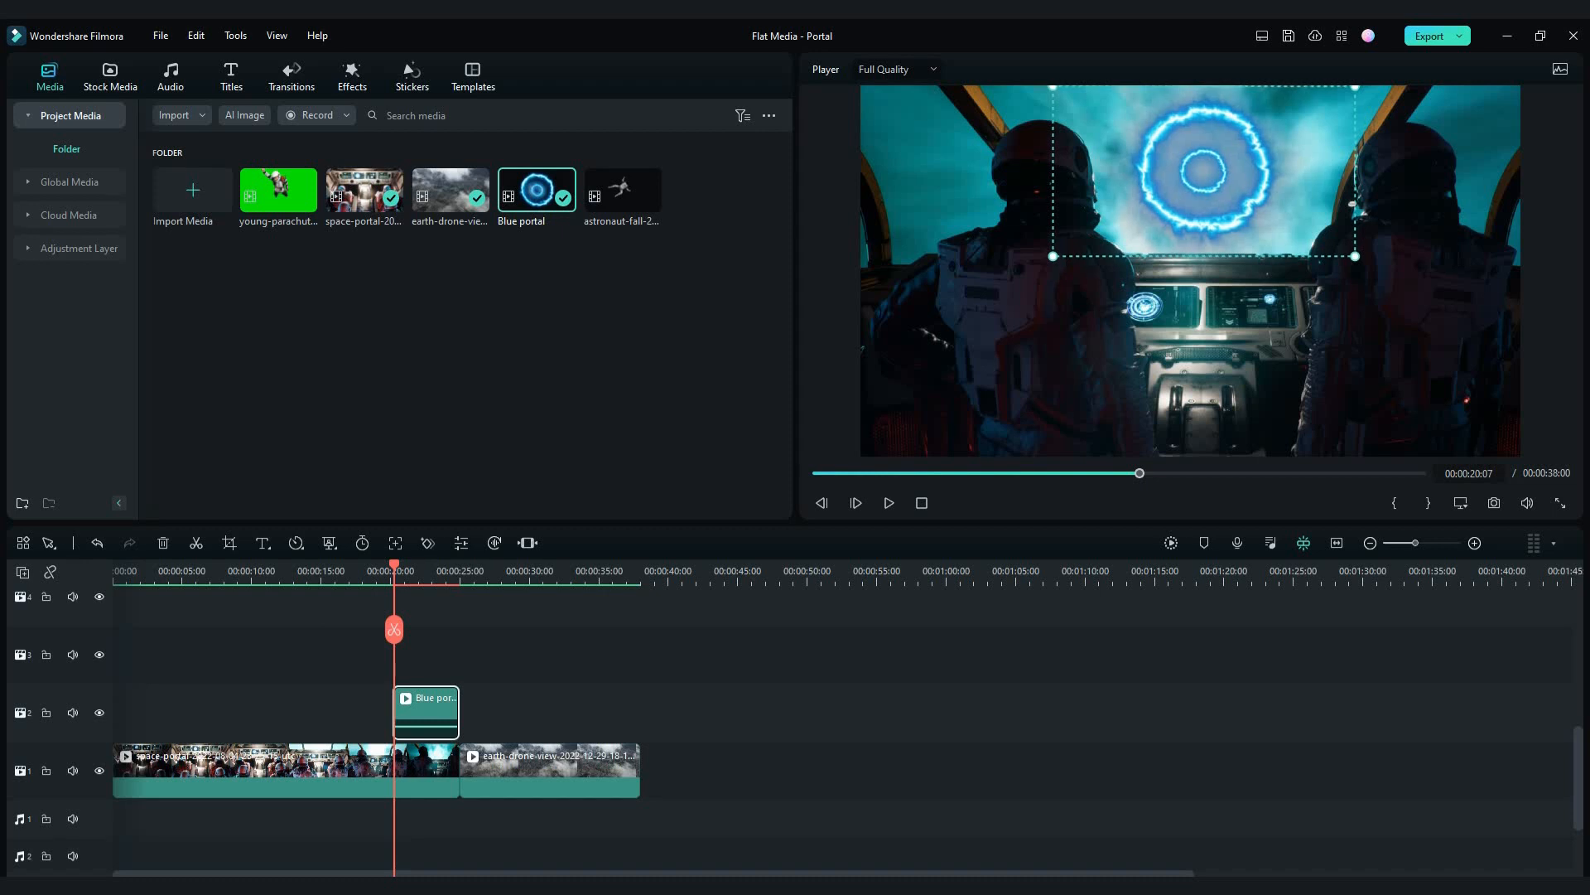
Step: Add another Blue portal clip on video track 2 at the start of the earth drone footage and trim its end slightly
mouse_move(393, 630)
left_mouse_down()
mouse_move(440, 630)
mouse_move(379, 629)
mouse_move(416, 629)
left_mouse_up()
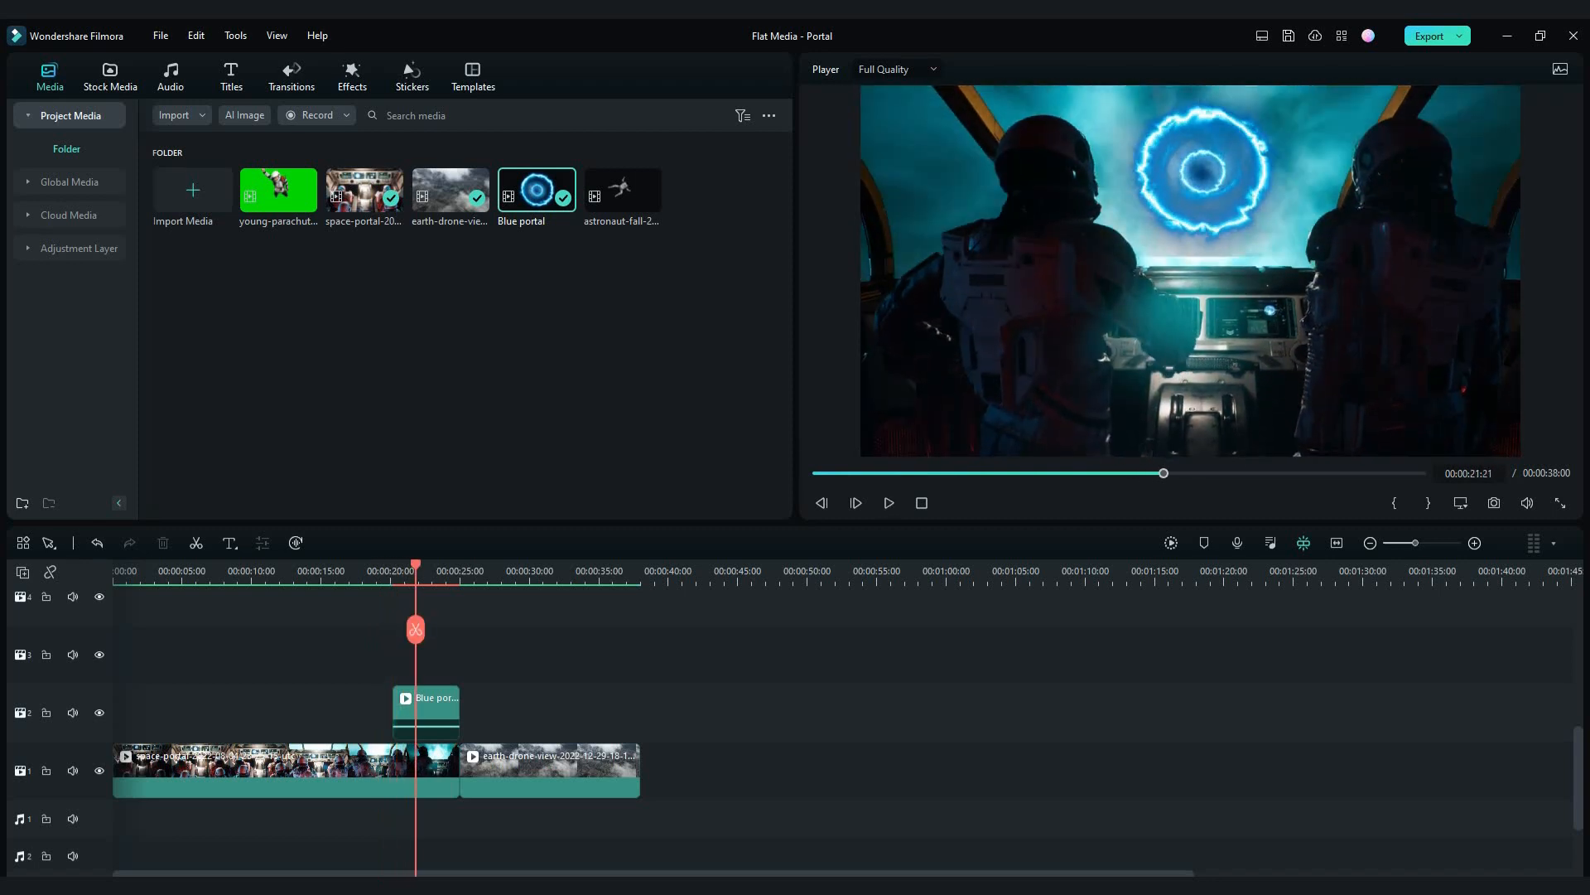
key("space")
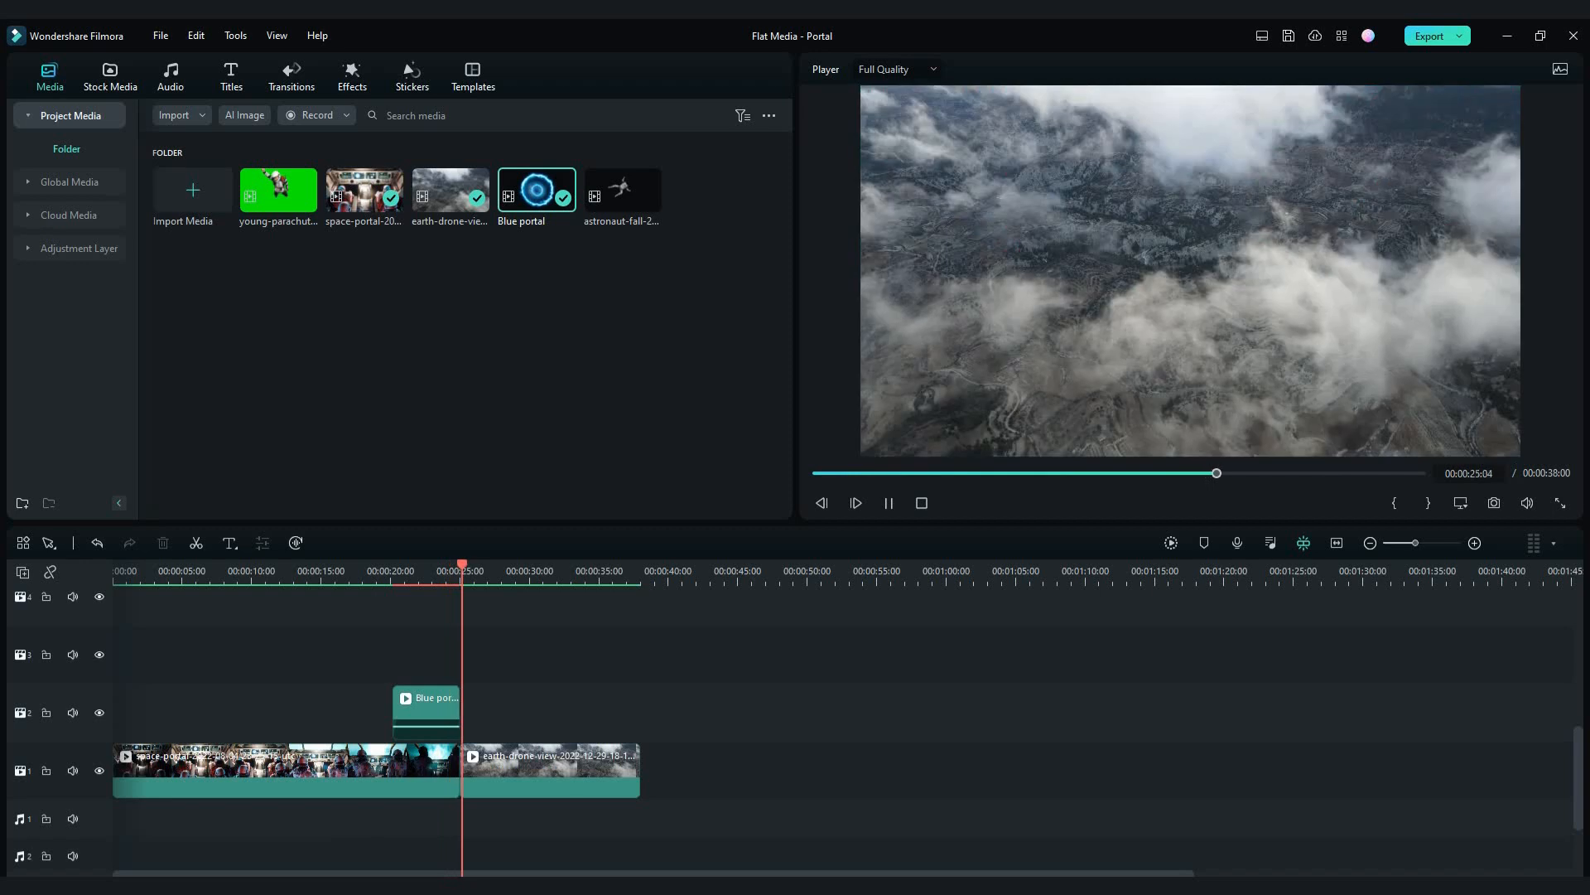
key("space")
left_click_drag(538, 192, 491, 710)
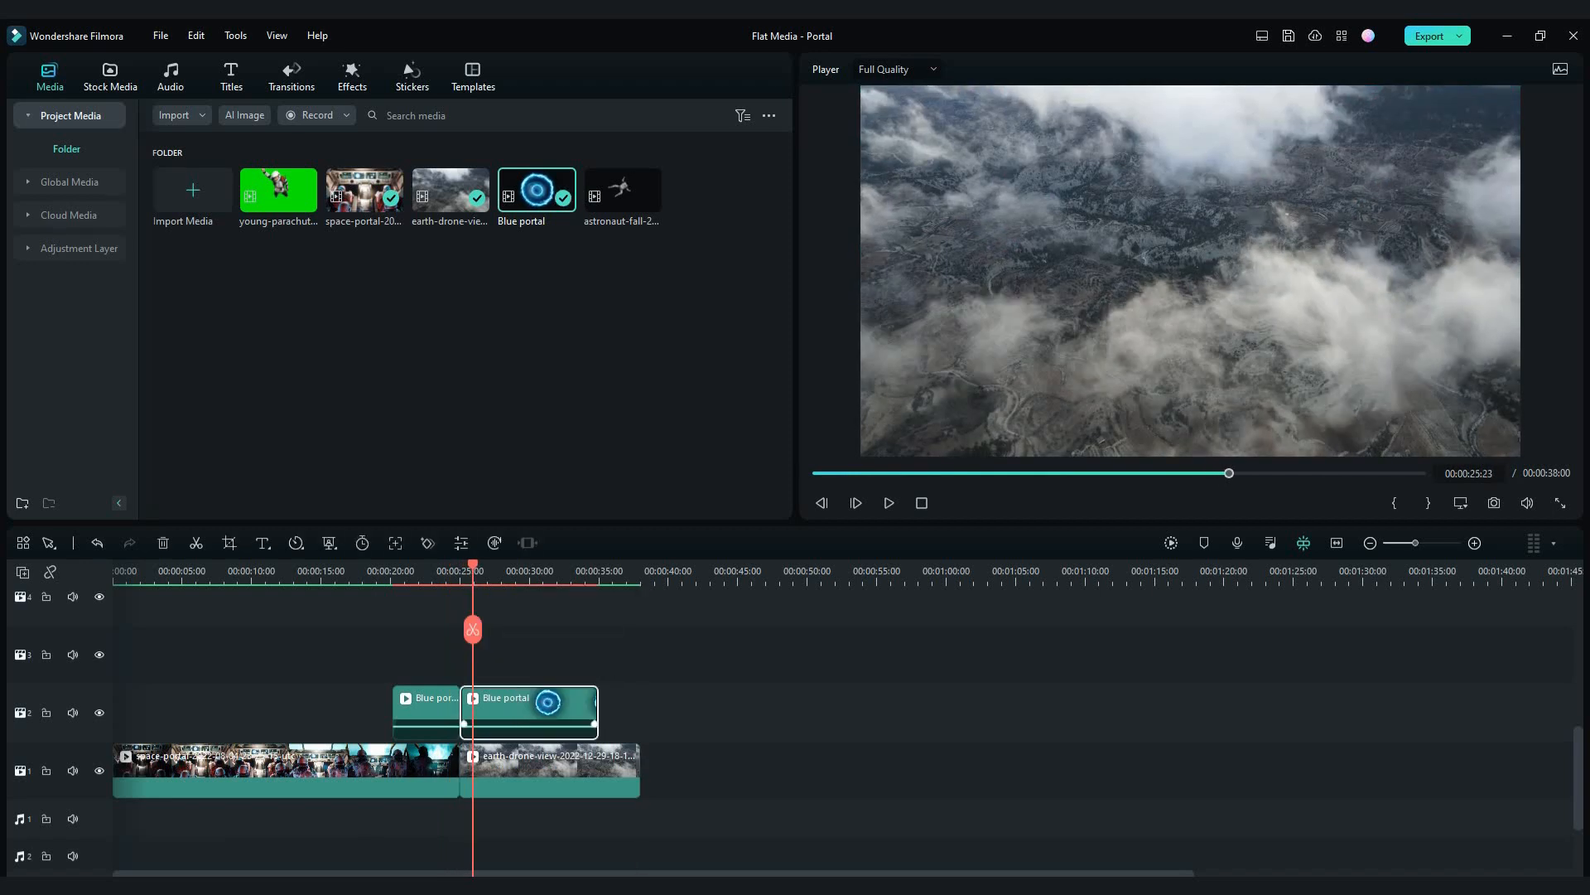
mouse_move(597, 714)
left_mouse_down()
mouse_move(529, 714)
mouse_move(580, 714)
left_mouse_up()
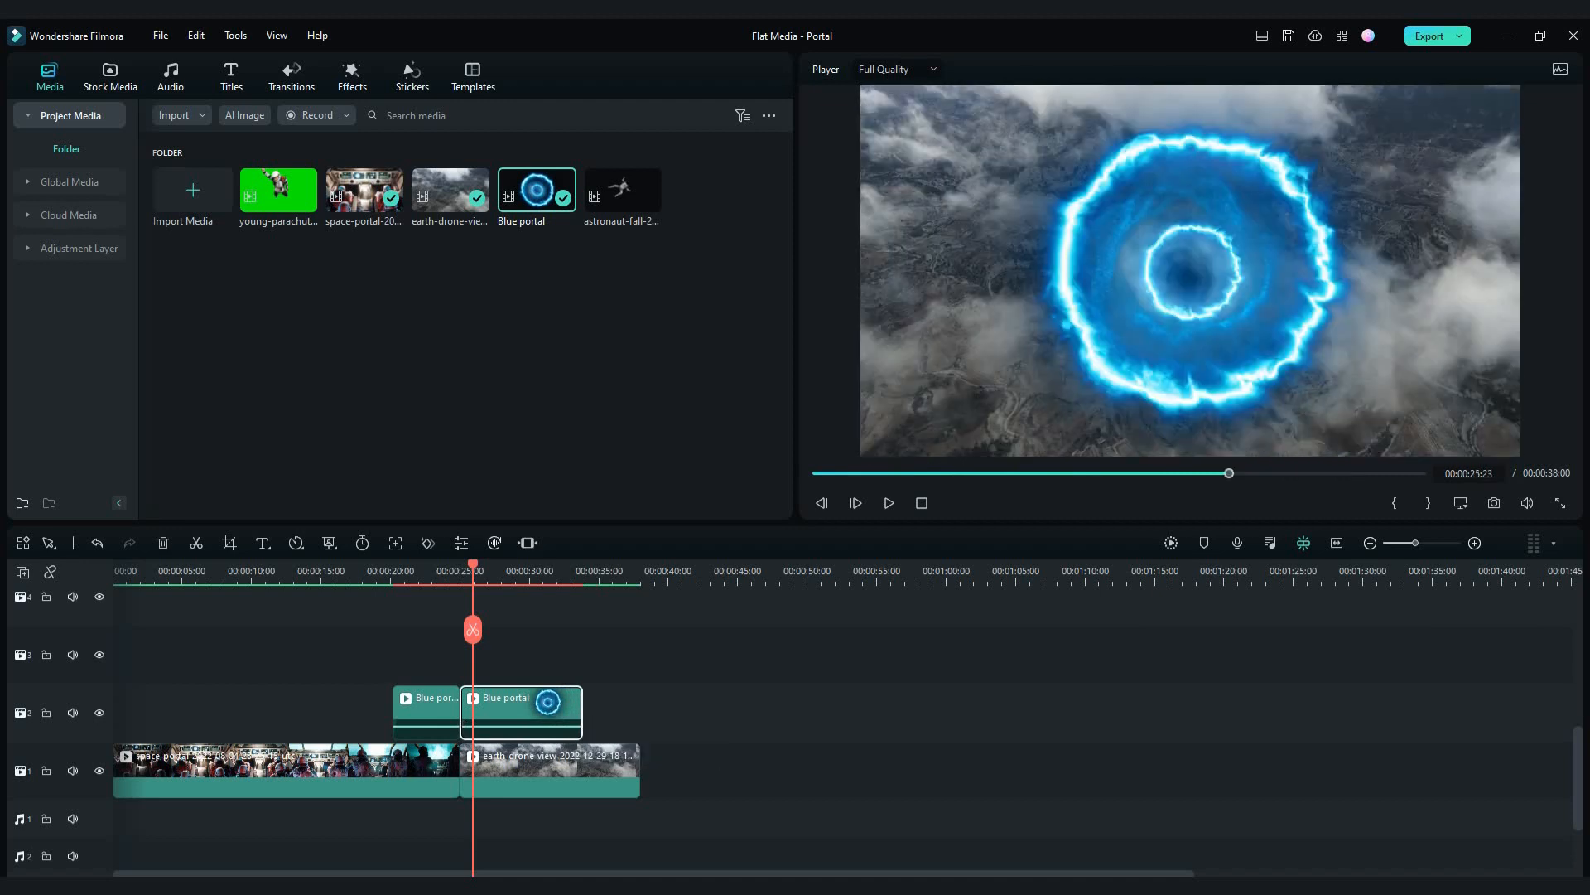
Step: Shrink the second Blue portal to just under half the frame width, centre it in the picture and render the timeline preview
key("space")
key("space")
left_click_drag(861, 455, 1077, 335)
left_click_drag(1299, 211, 1192, 271)
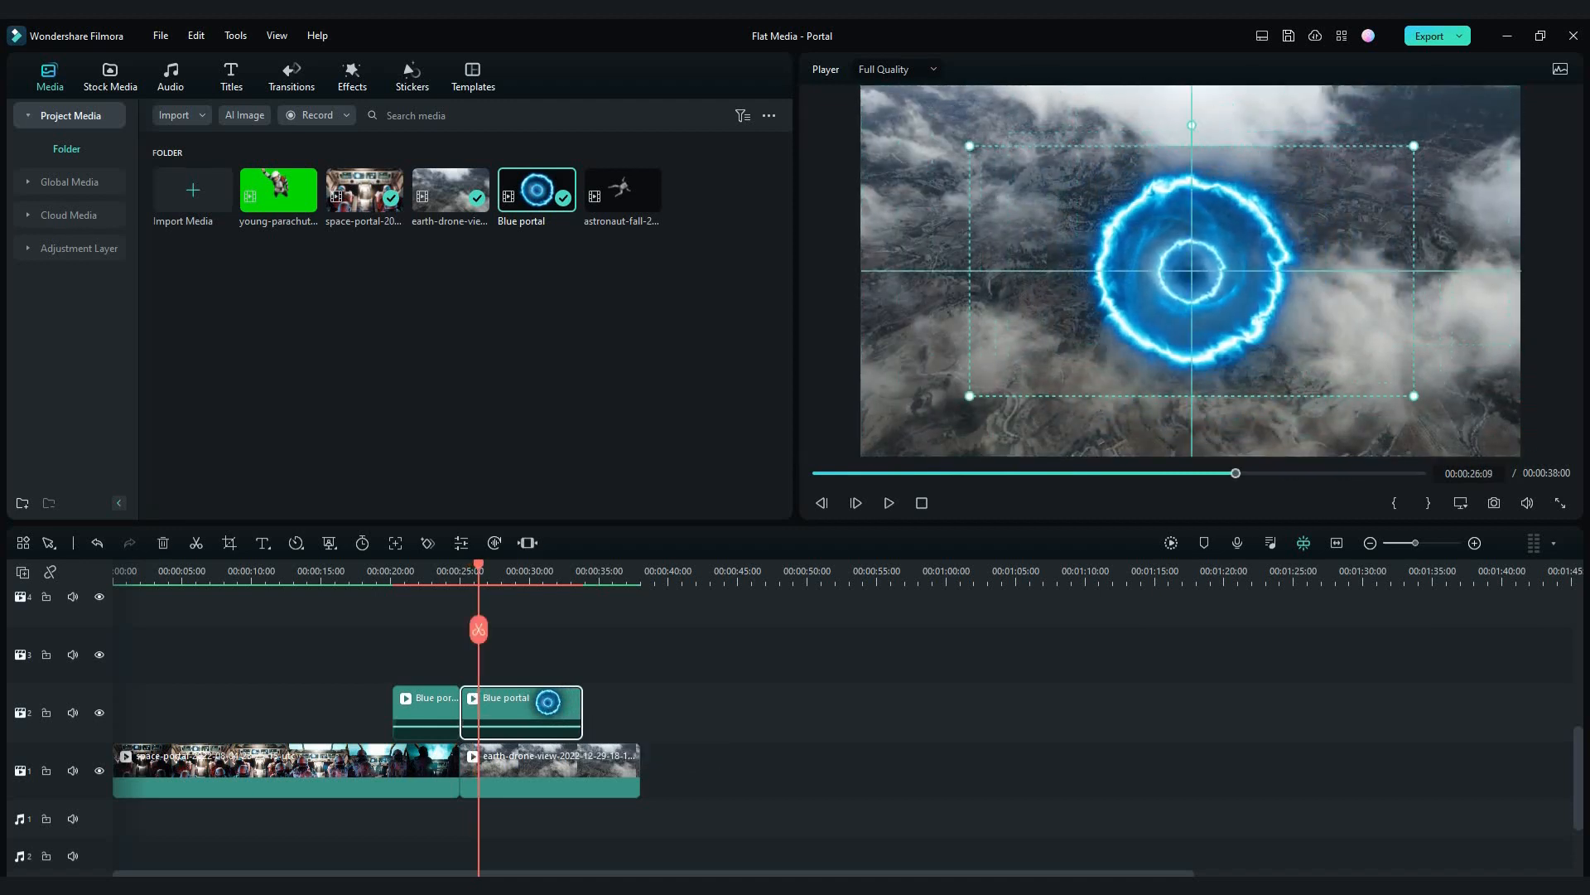
left_click_drag(970, 396, 1005, 377)
mouse_move(1209, 261)
left_mouse_down()
mouse_move(1192, 271)
mouse_move(1190, 247)
mouse_move(1190, 271)
left_mouse_up()
key("Escape")
key("Escape")
key("Escape")
left_click_drag(985, 387, 1045, 353)
left_click_drag(1221, 254, 1190, 271)
key("Escape")
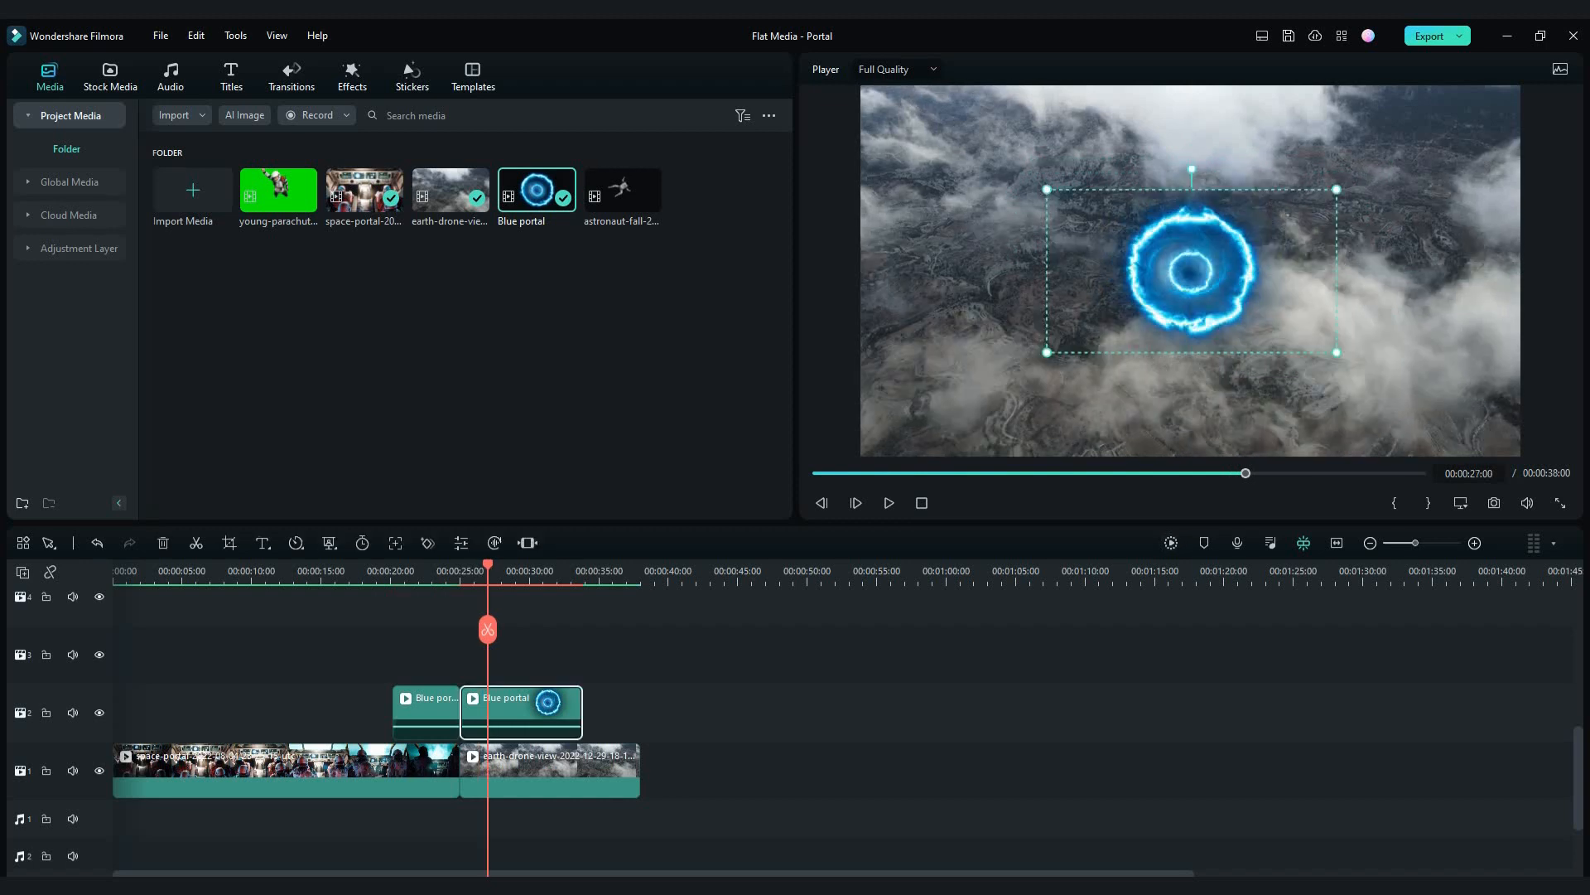
key("Escape")
left_click_drag(488, 565, 401, 564)
left_click(1170, 543)
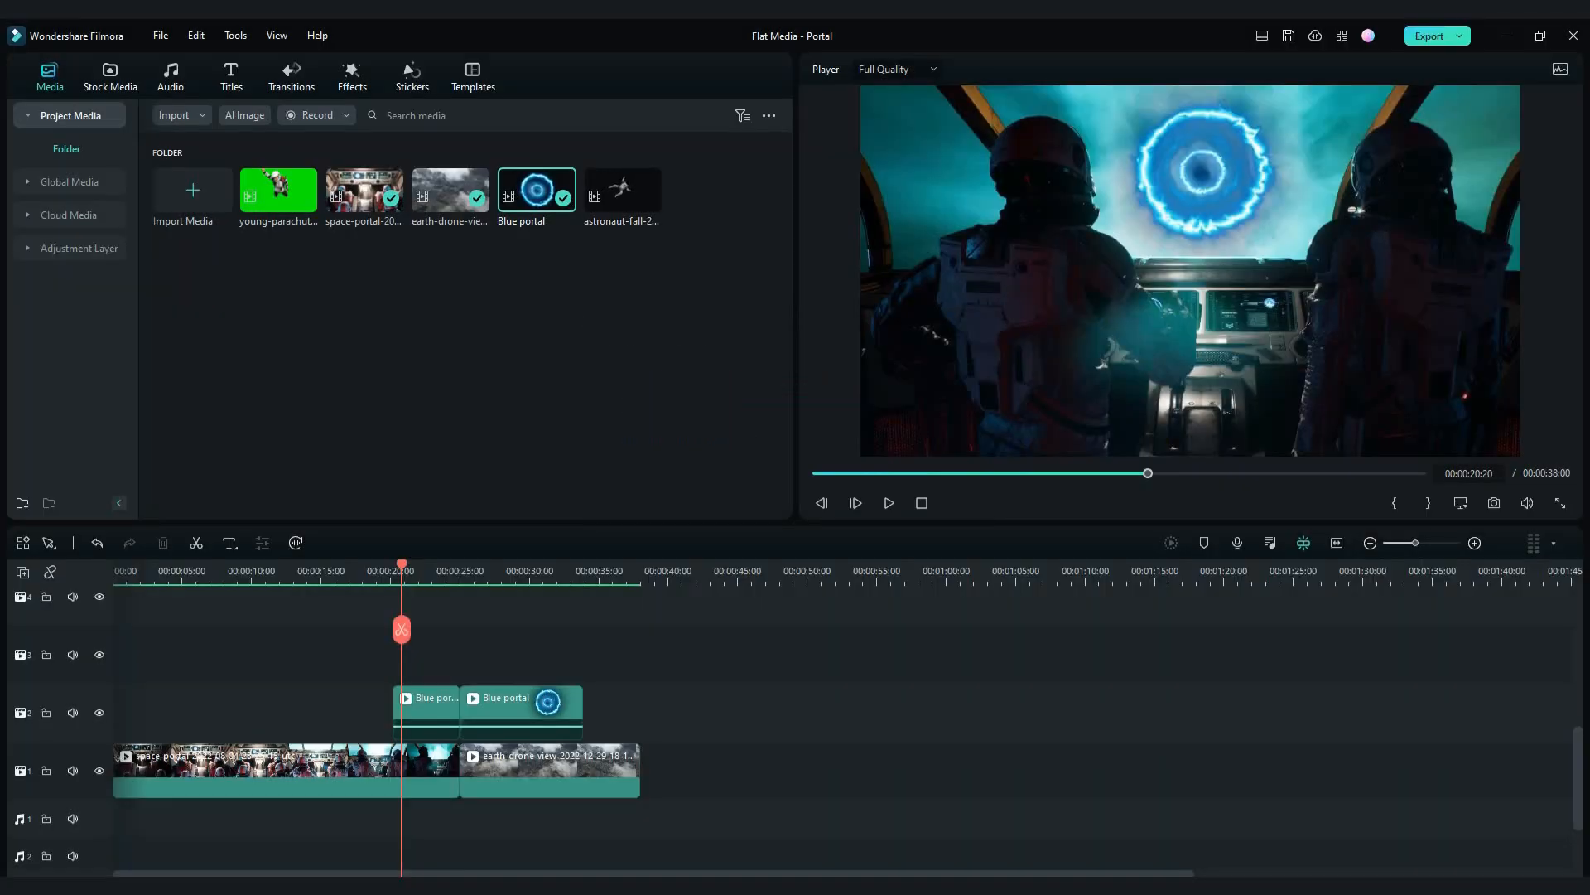
Step: Add the Warp 7 transition between the space portal and earth drone clips and render the preview
left_click_drag(402, 565, 449, 565)
left_click(291, 77)
left_click(175, 115)
type("warp 7")
key("Return")
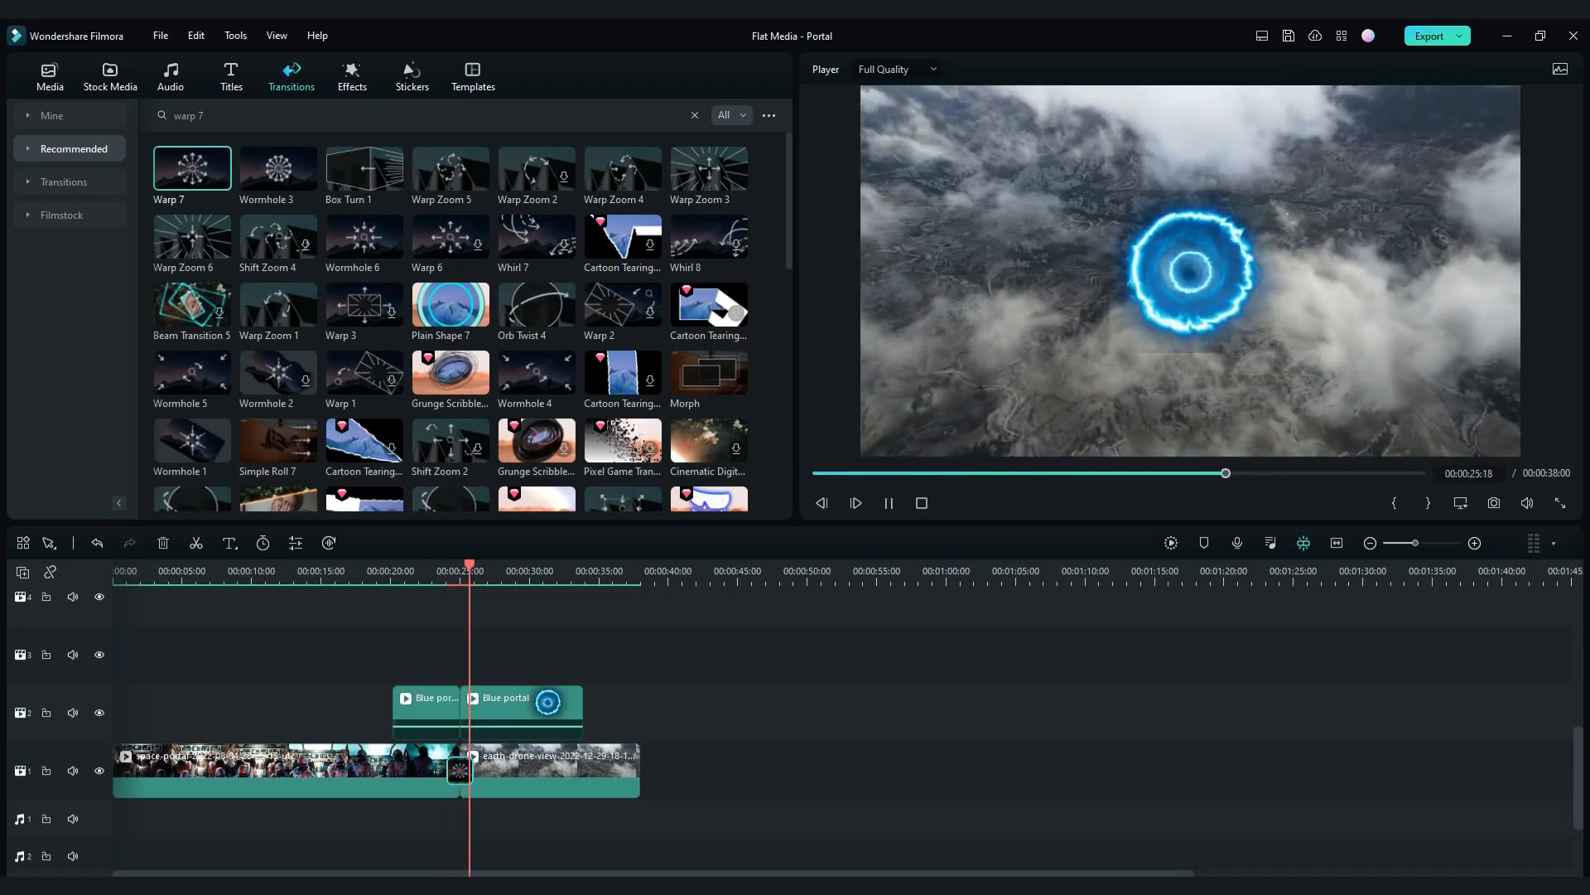
left_click(1170, 542)
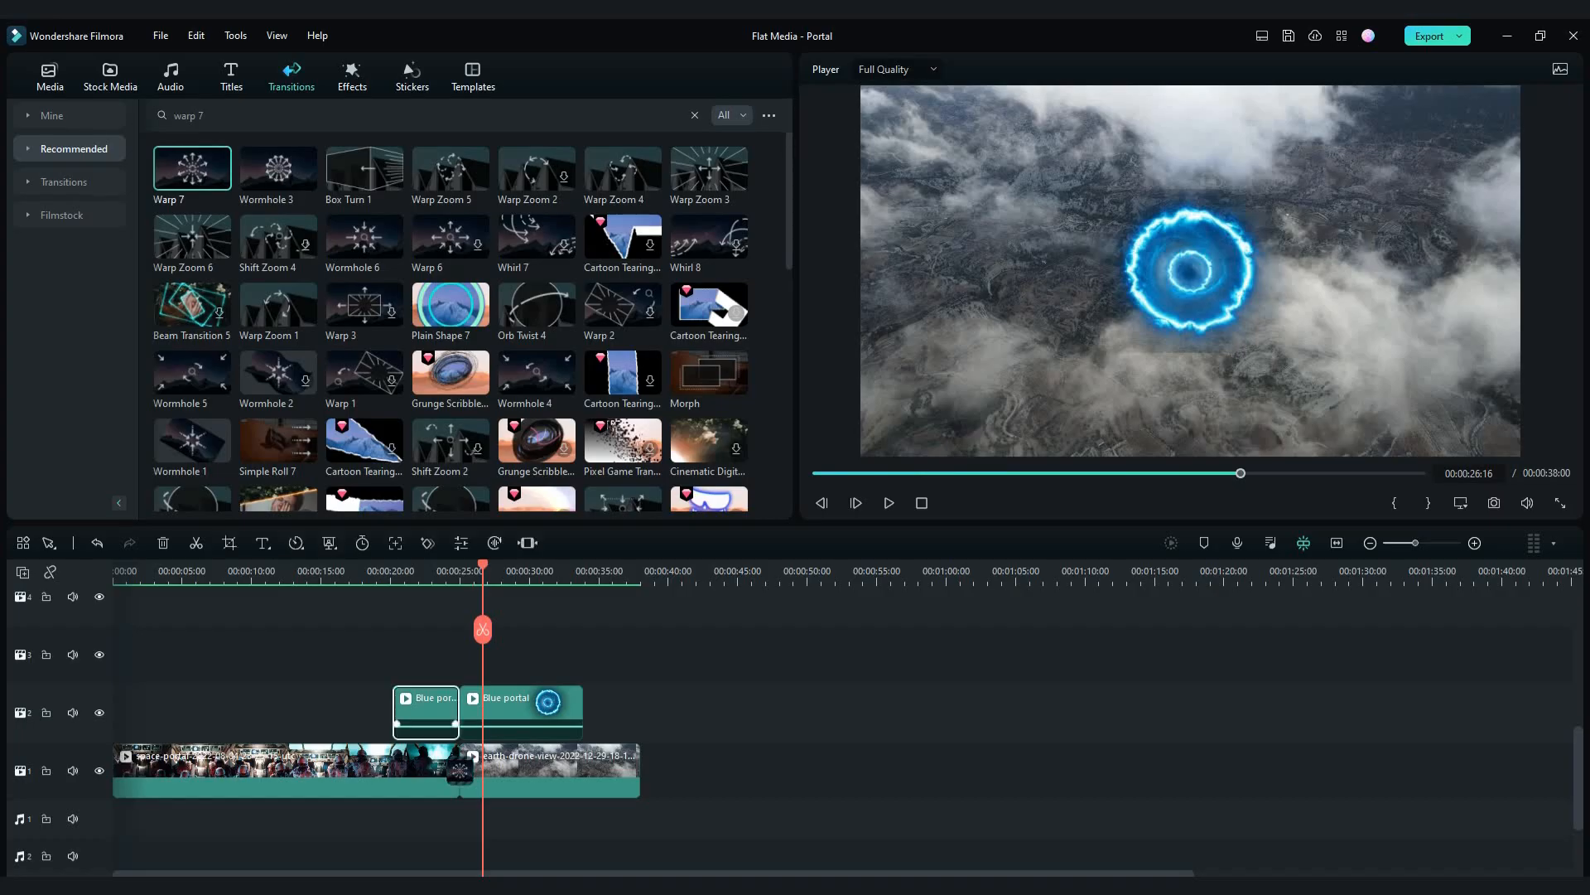
Step: Lower the opacity of the first Blue portal clip to about 81%
double_click(426, 708)
scroll(398, 314, "down", 2)
left_click_drag(700, 470, 673, 470)
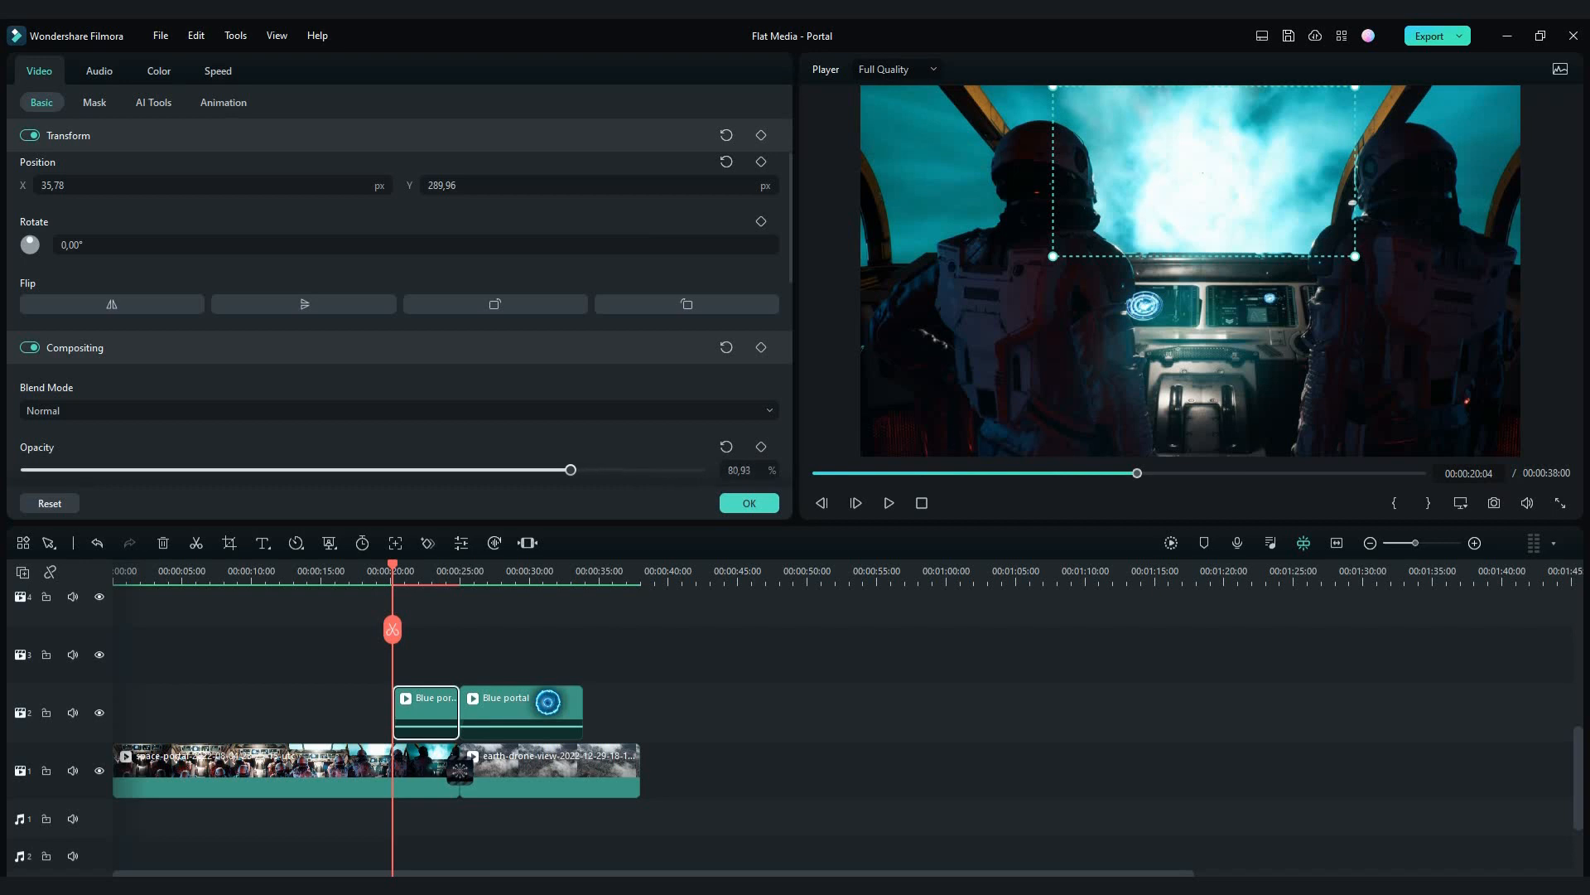
left_click(748, 502)
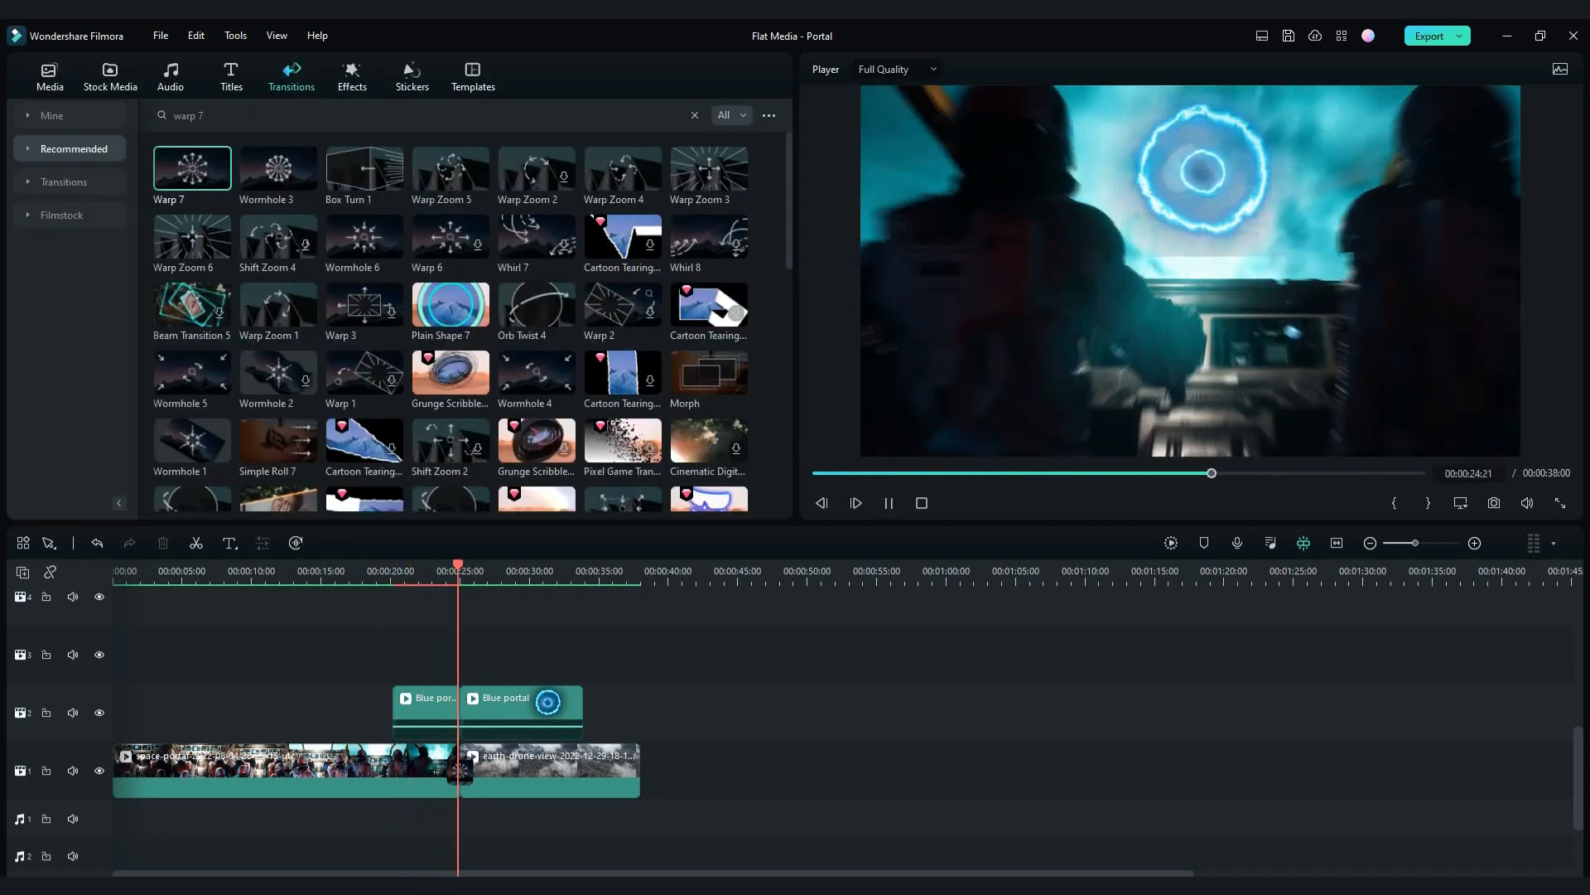
Step: Lower the opacity of the second Blue portal clip to about 69% and render the preview
double_click(521, 708)
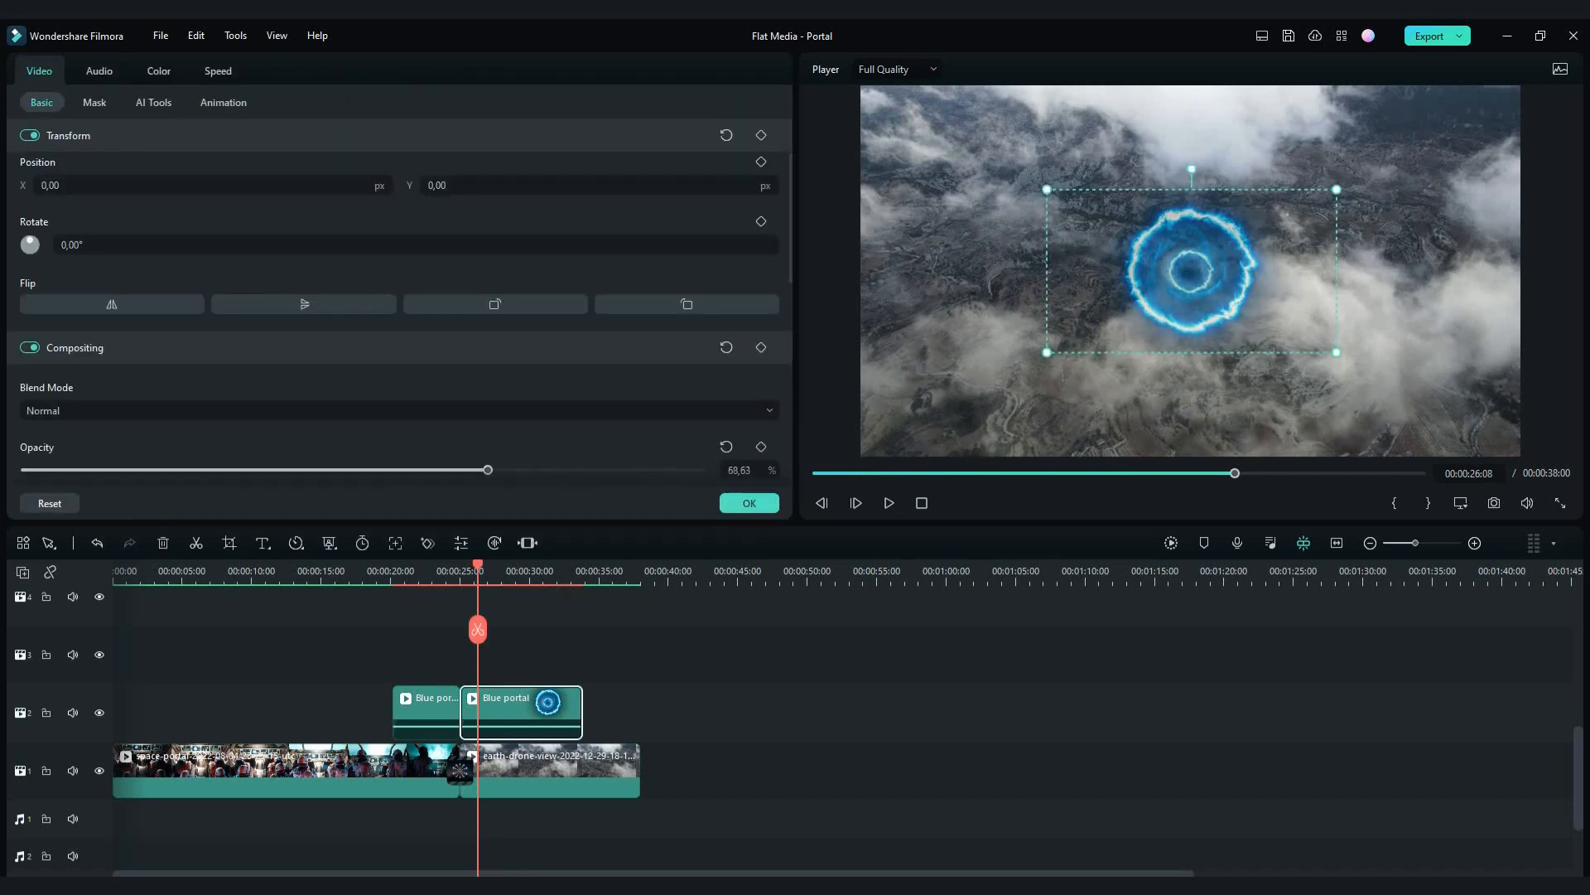
left_click(747, 503)
left_click(1171, 542)
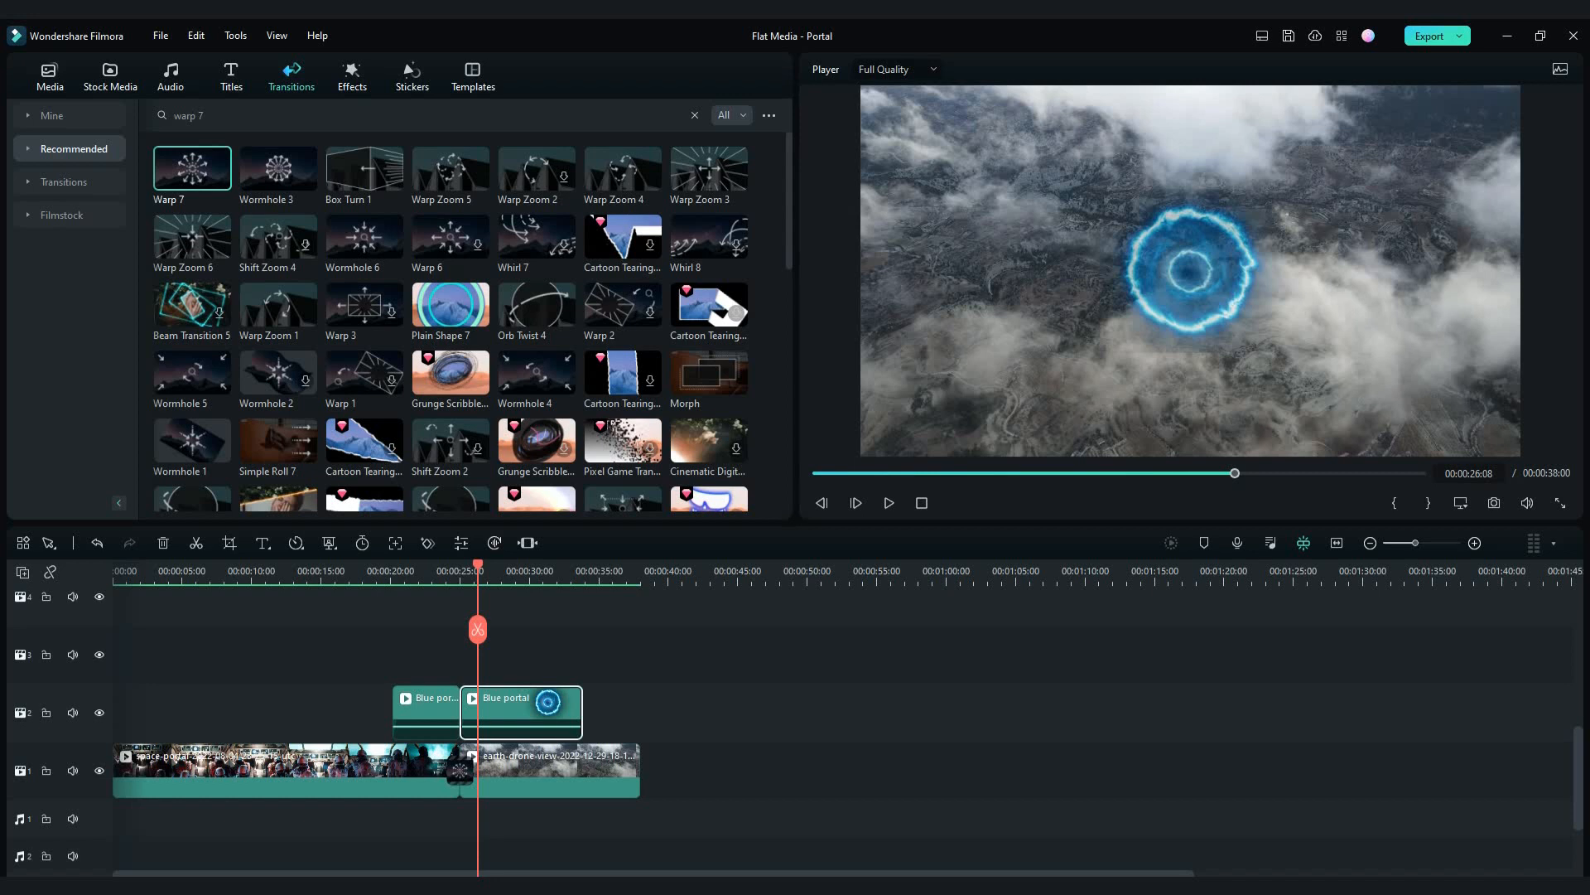
Step: Add the Wave transition to the start of the first Blue portal clip, play it back and render the preview
left_click_drag(478, 570, 396, 570)
left_click(189, 115)
key("Return")
left_click_drag(192, 168, 406, 712)
key("space")
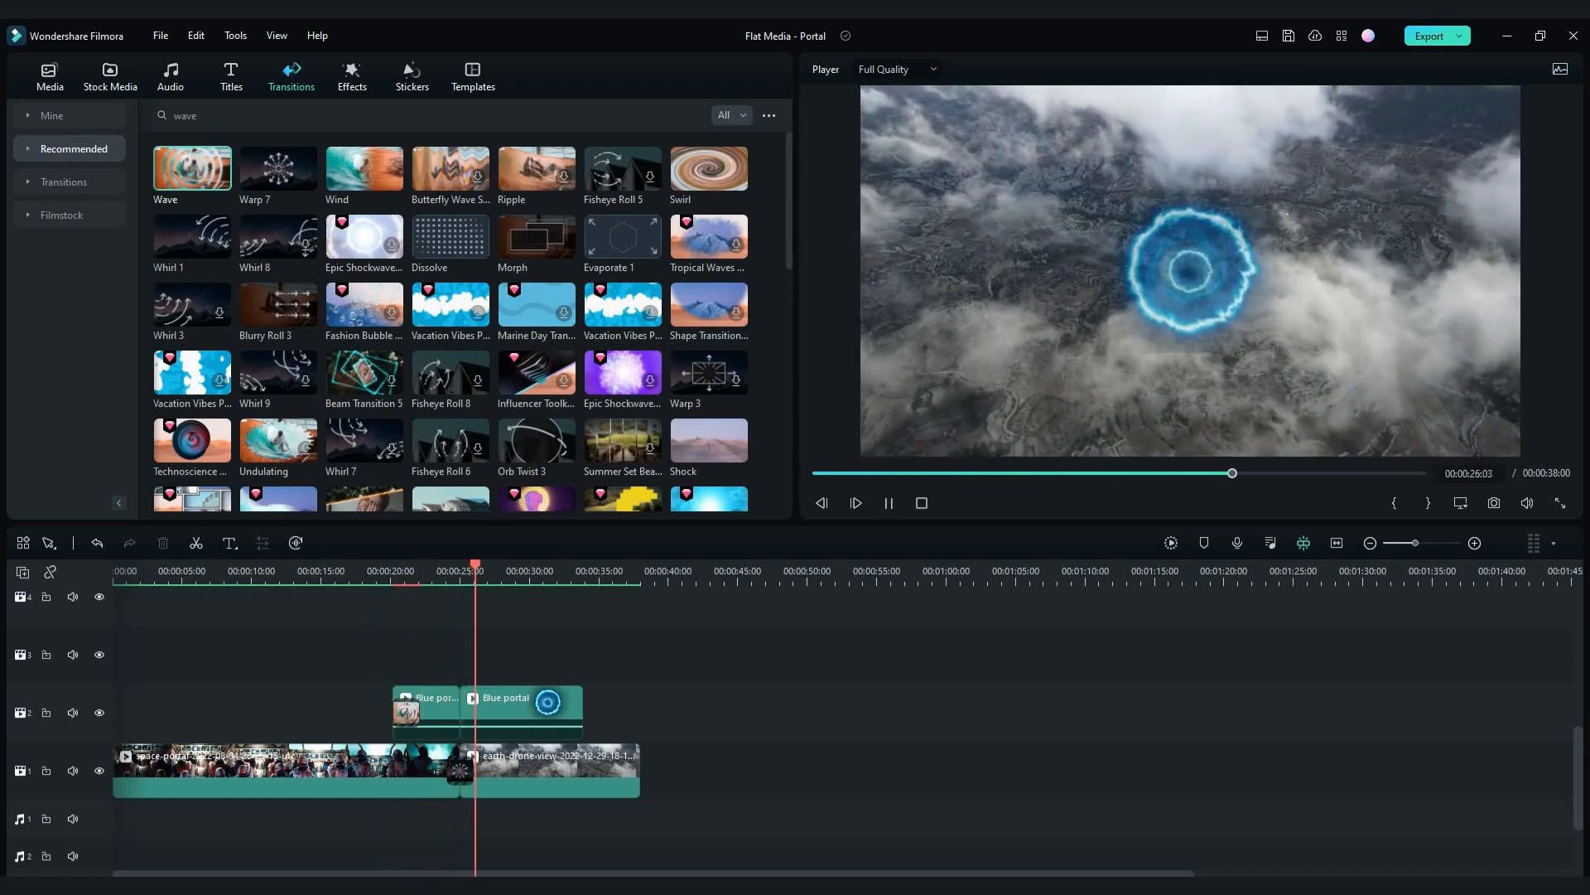
key("space")
left_click(1171, 542)
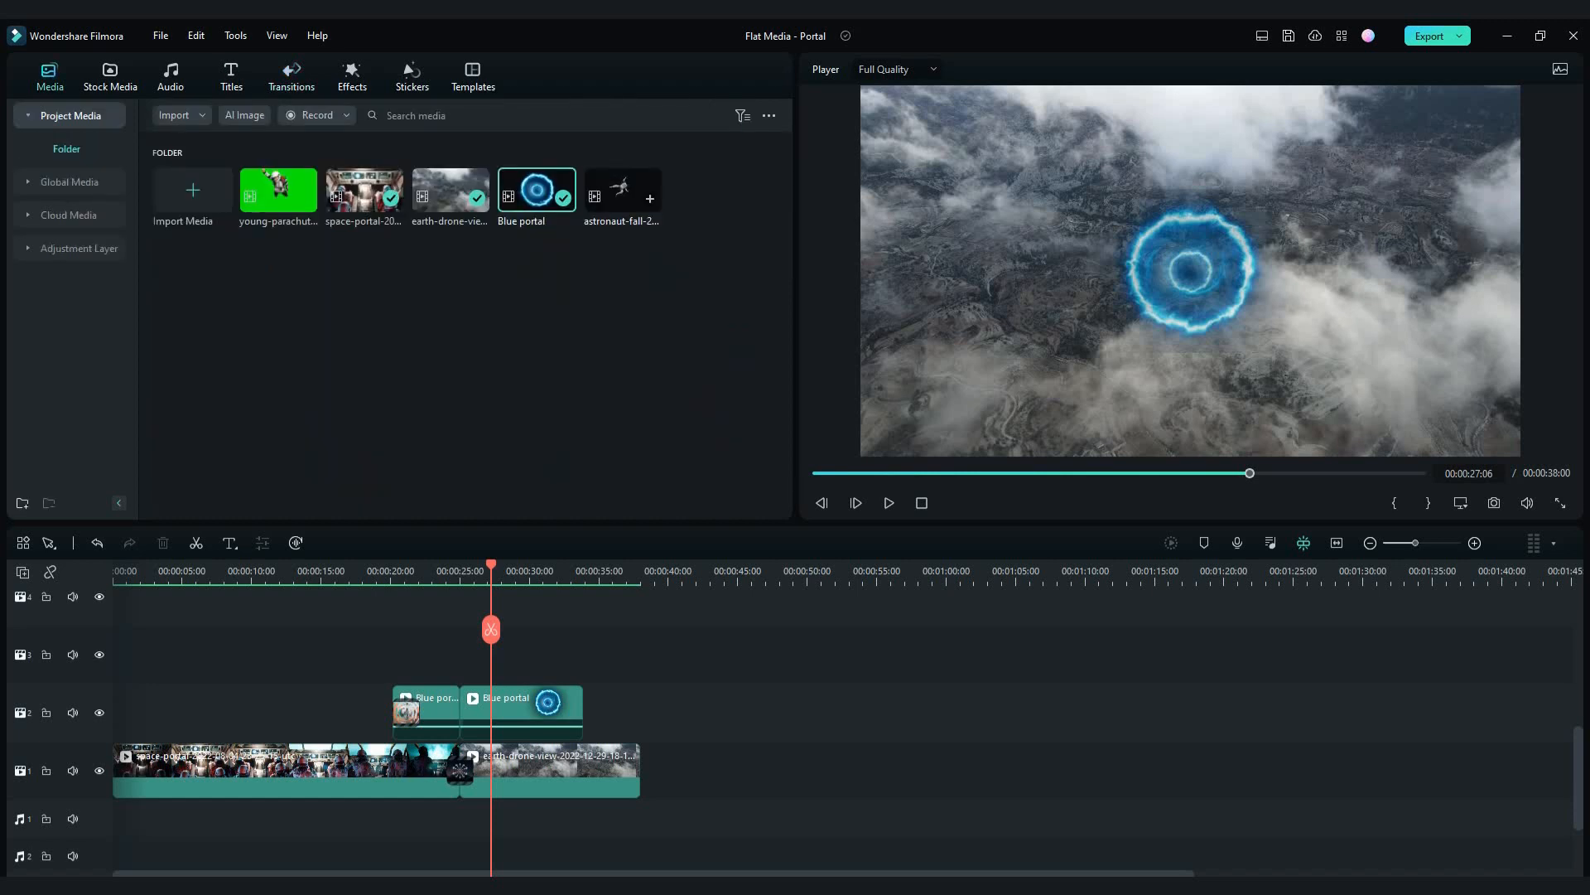
Step: Place the astronaut-fall clip on video track 3 at the start of the earth drone footage and trim that footage to the same end
left_click_drag(623, 190, 536, 655)
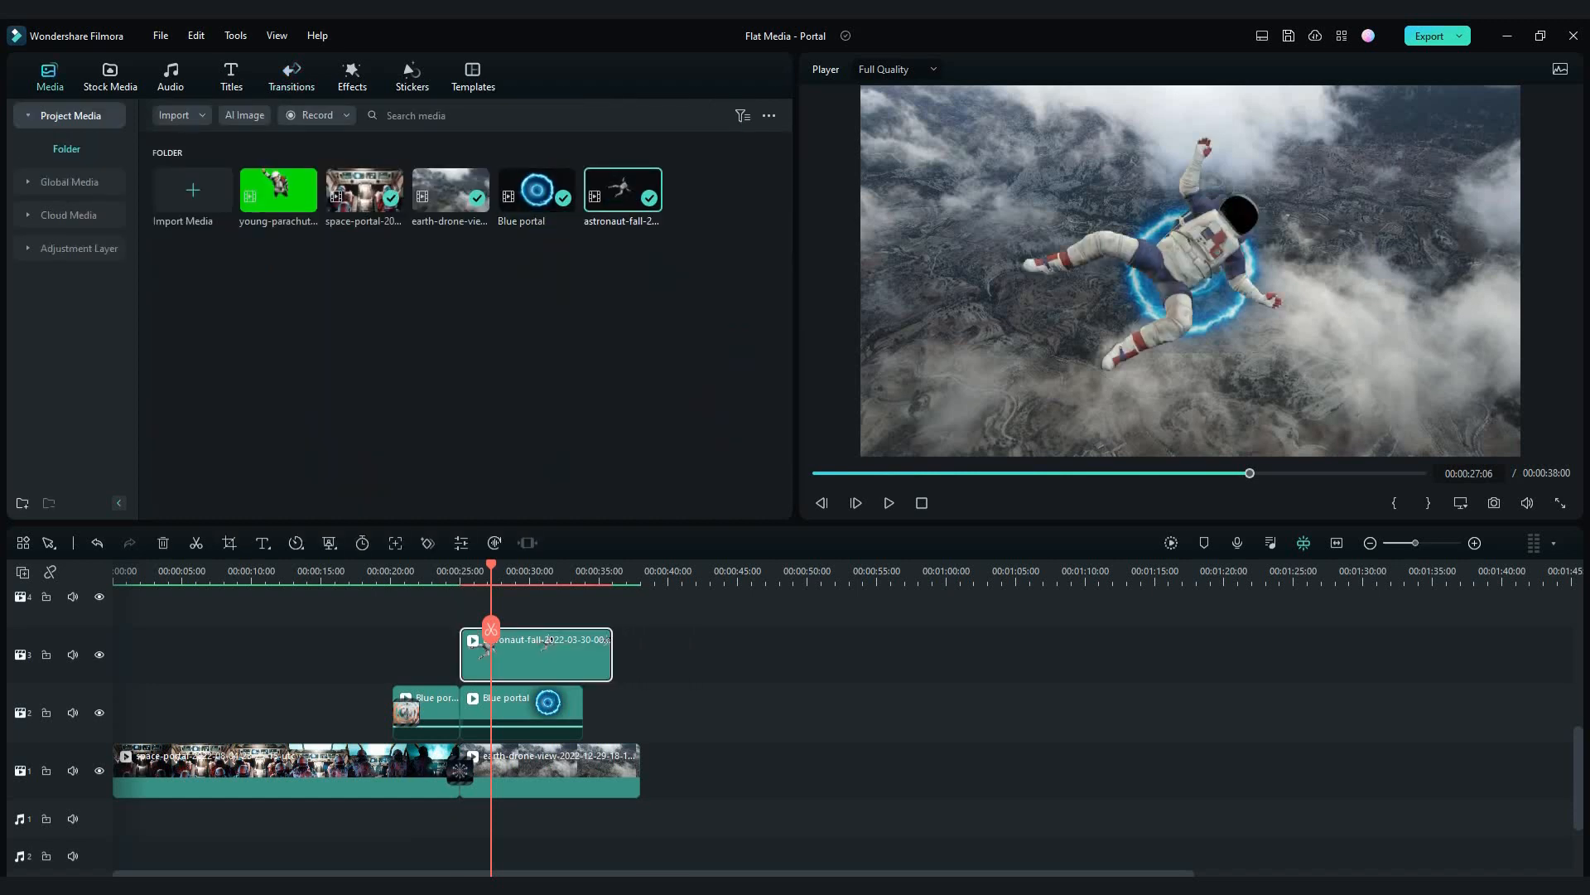
left_click_drag(640, 771, 612, 771)
left_click_drag(491, 567, 452, 567)
key("space")
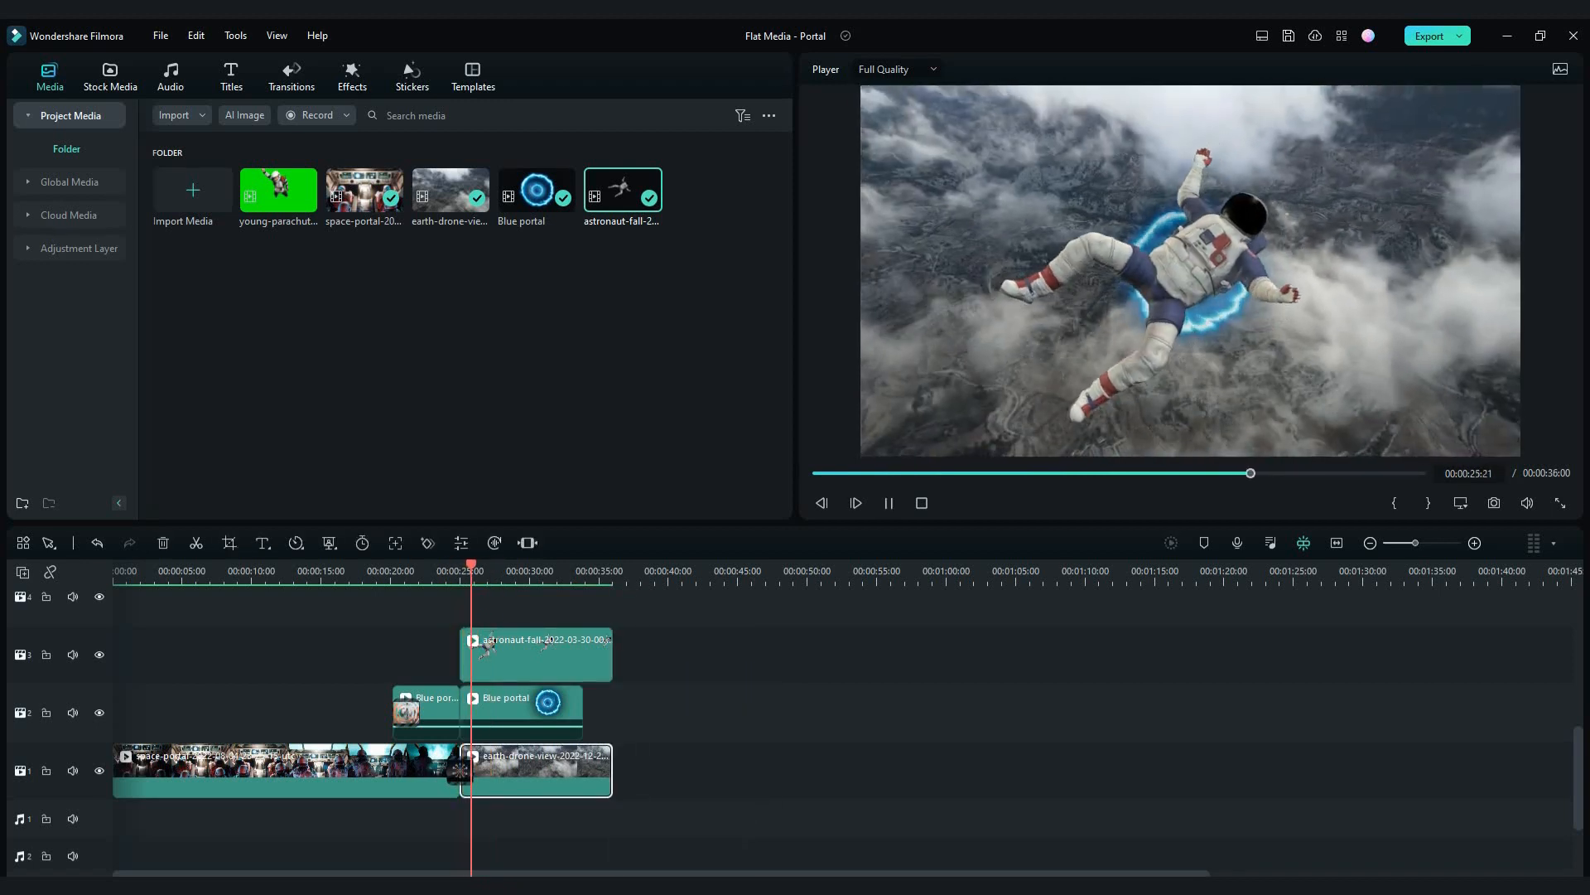
key("space")
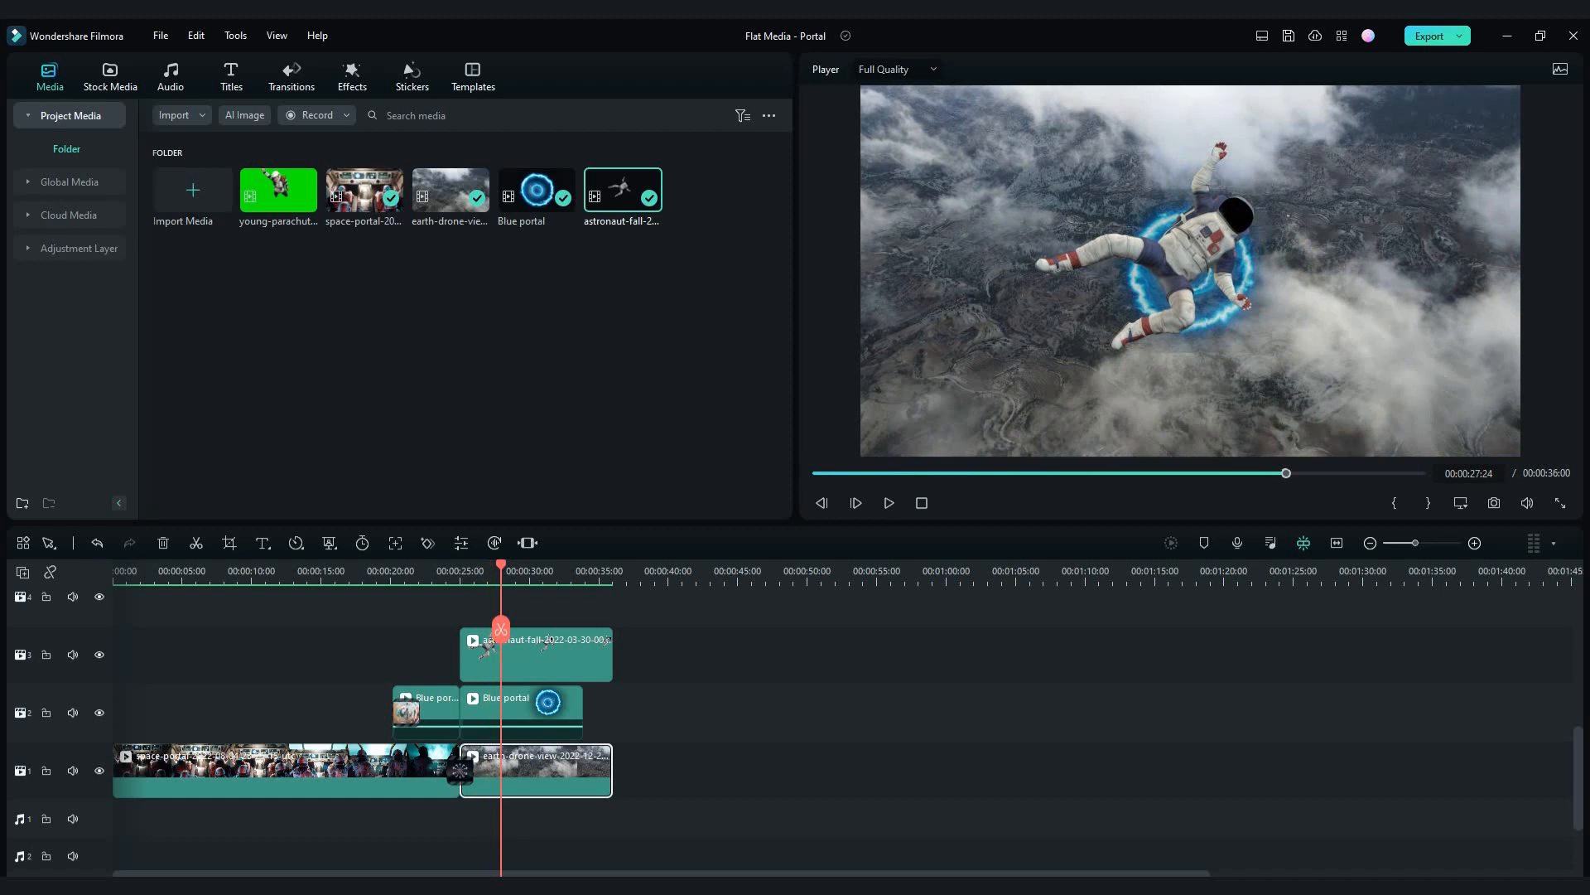
Step: Add the Shift Zoom 3 transition to the start of the astronaut-fall clip and play it back
left_click(291, 77)
left_click(428, 115)
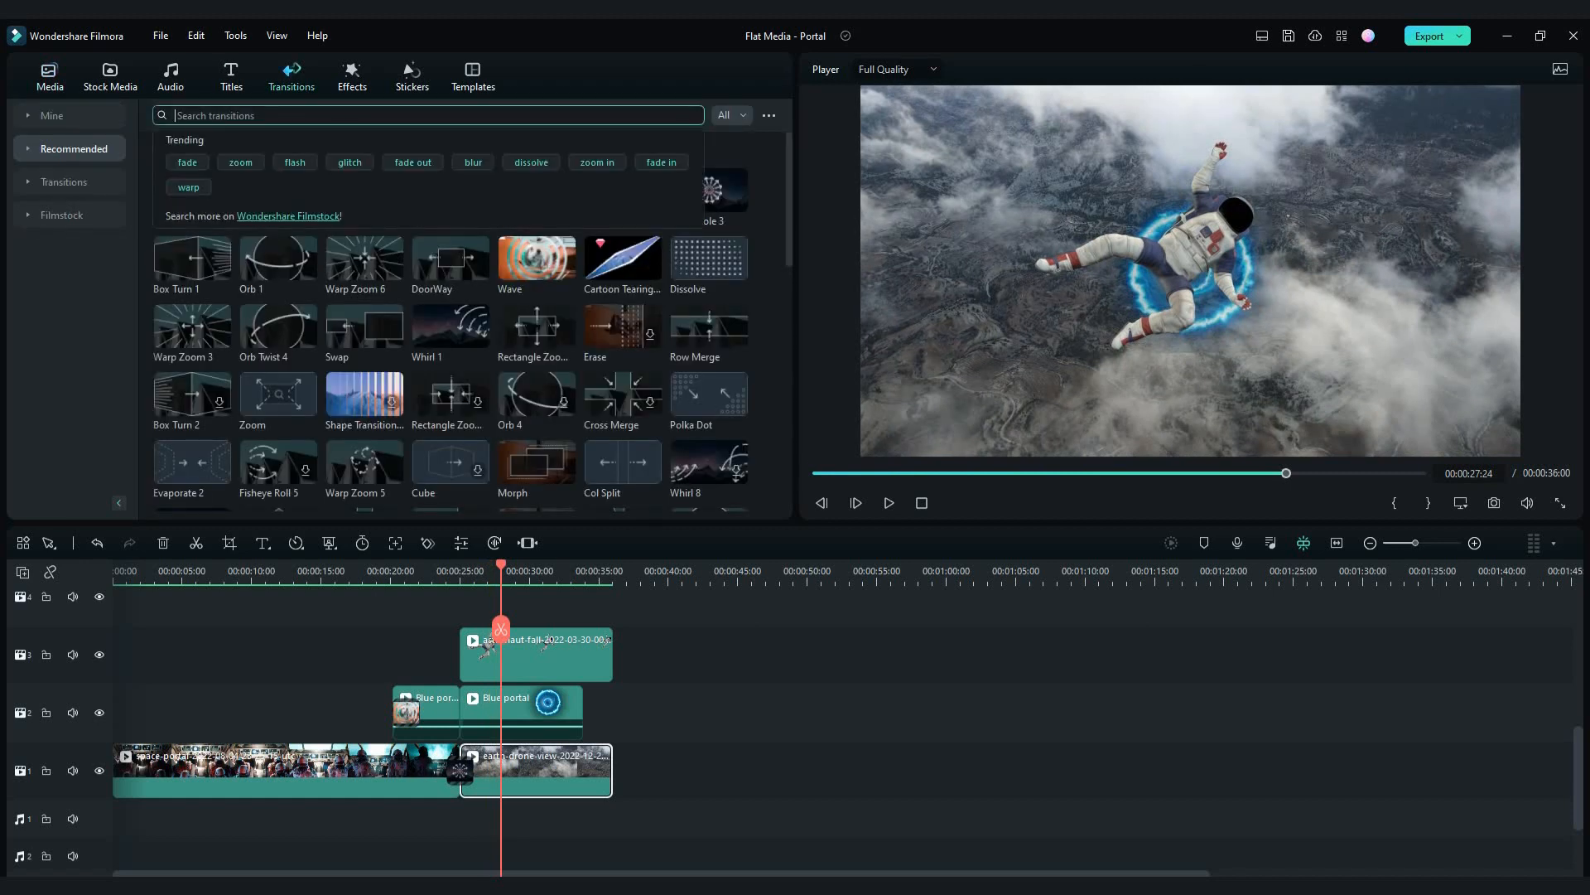
type("sh")
left_click(218, 173)
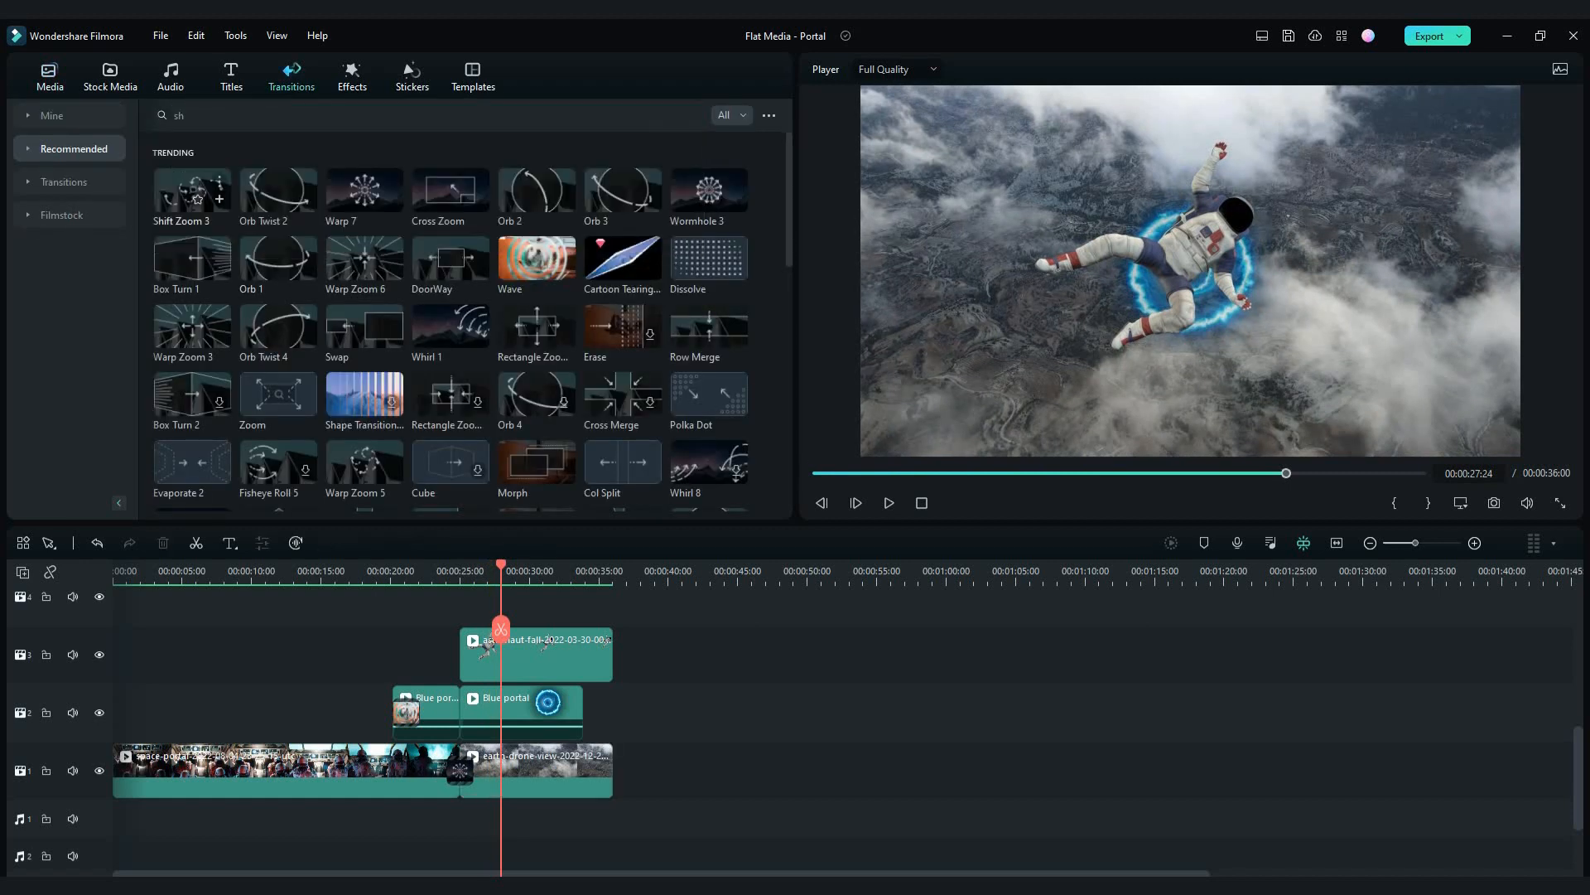
left_click_drag(487, 649, 481, 652)
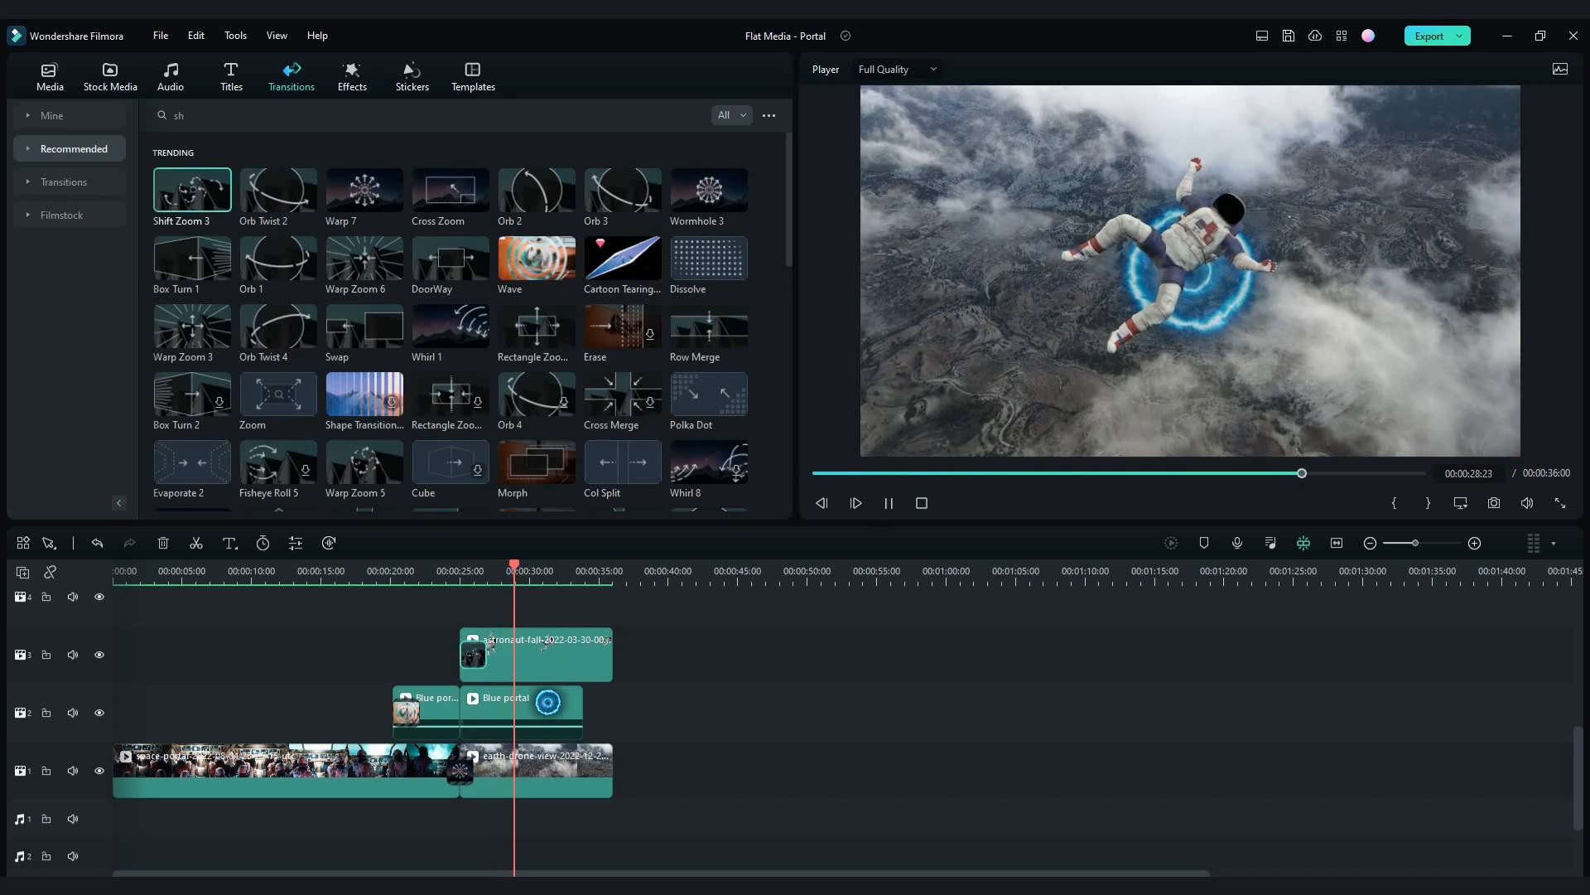
key("space")
Step: Lower the opacity of the second Blue portal clip to zero near the 30-second mark
mouse_move(532, 570)
left_mouse_down()
mouse_move(463, 570)
mouse_move(527, 570)
left_mouse_up()
double_click(513, 708)
left_click_drag(472, 469, 21, 470)
left_click(748, 503)
left_click_drag(527, 569, 519, 570)
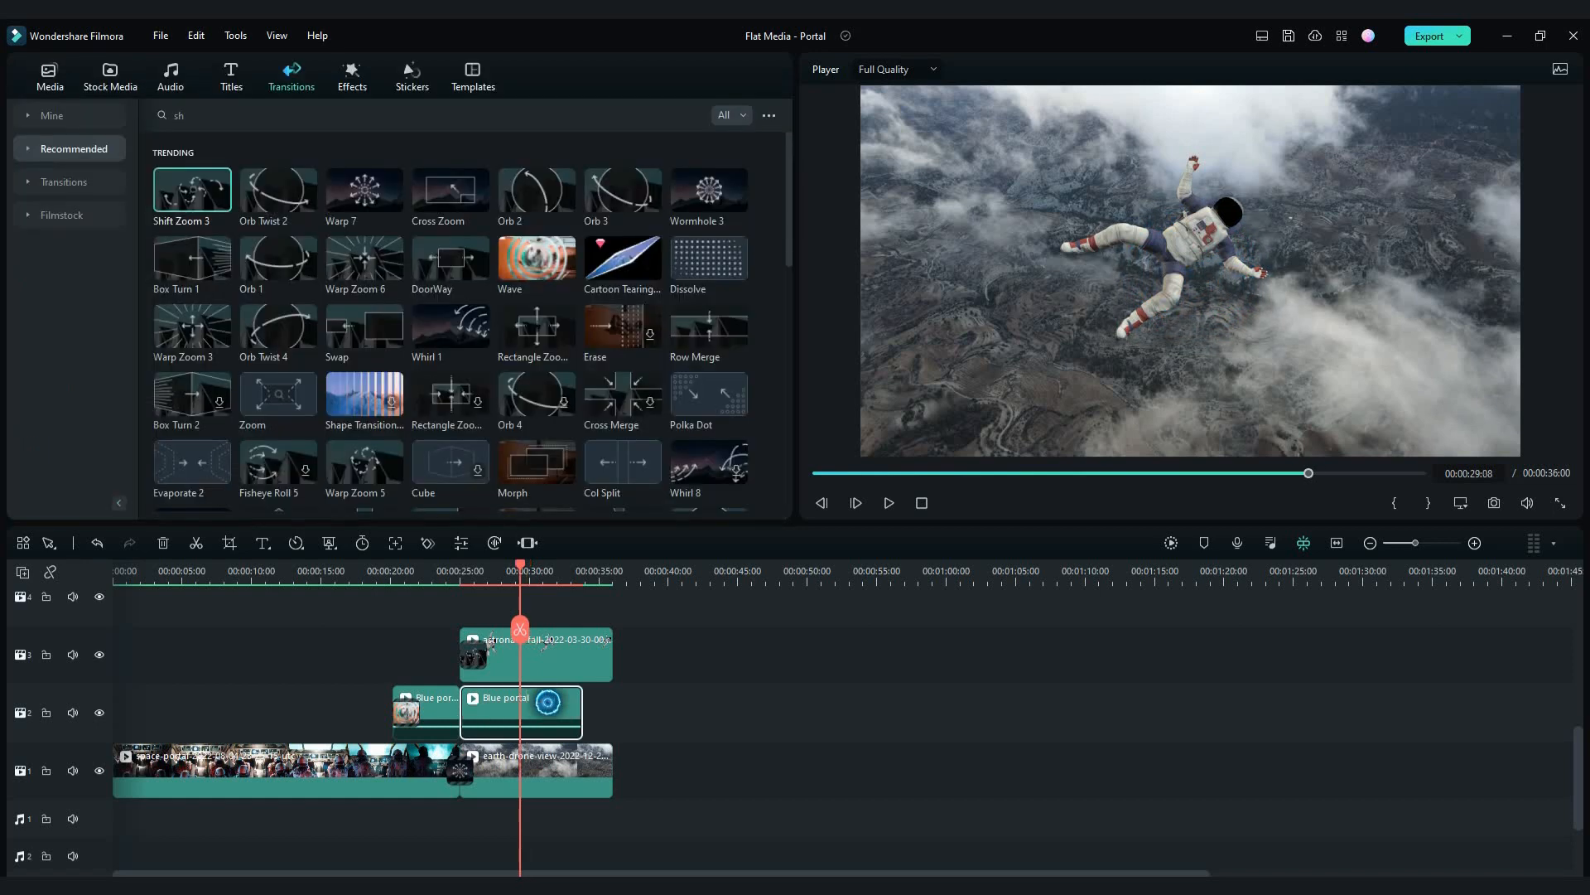
Step: Find the 01:01 Vast Universe music, place it at the start of audio track 1 and trim it to the end of the video
left_click(170, 77)
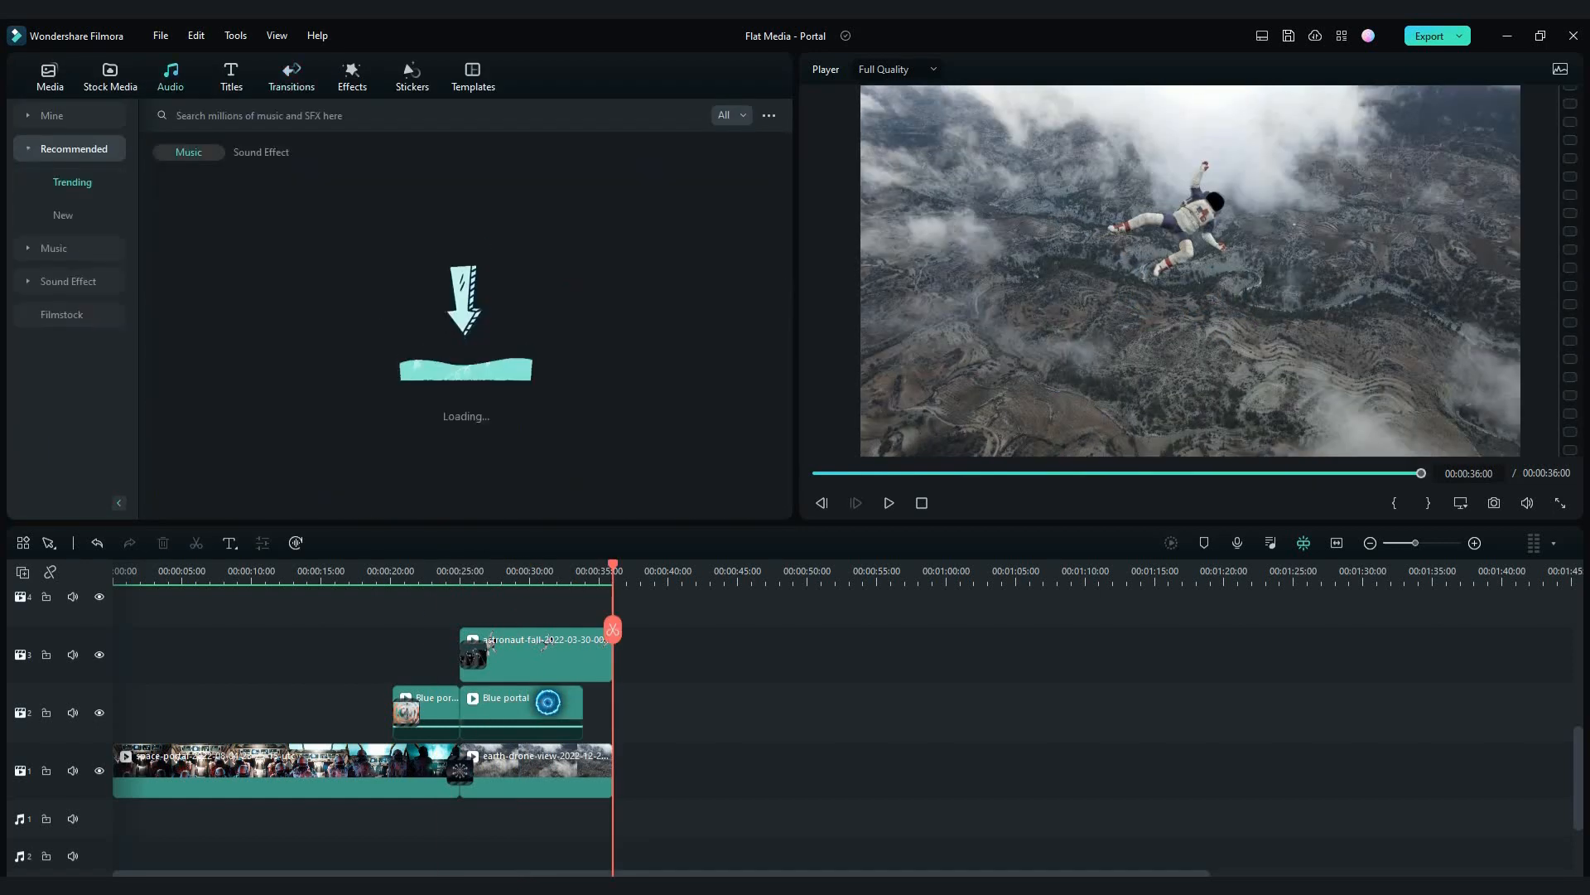
left_click(427, 115)
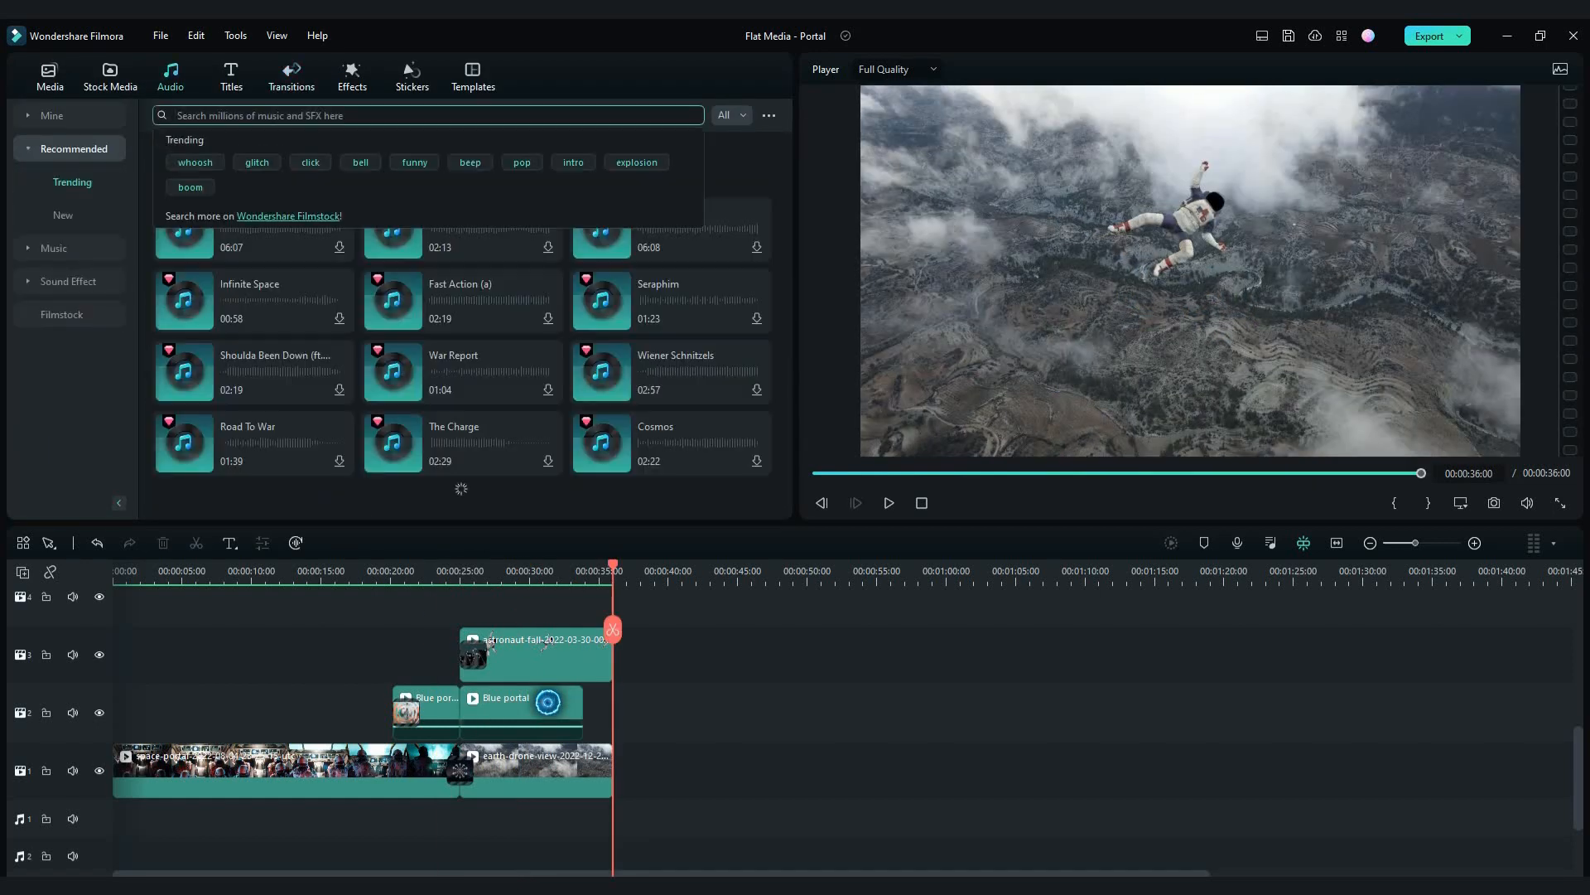
type("vast univer")
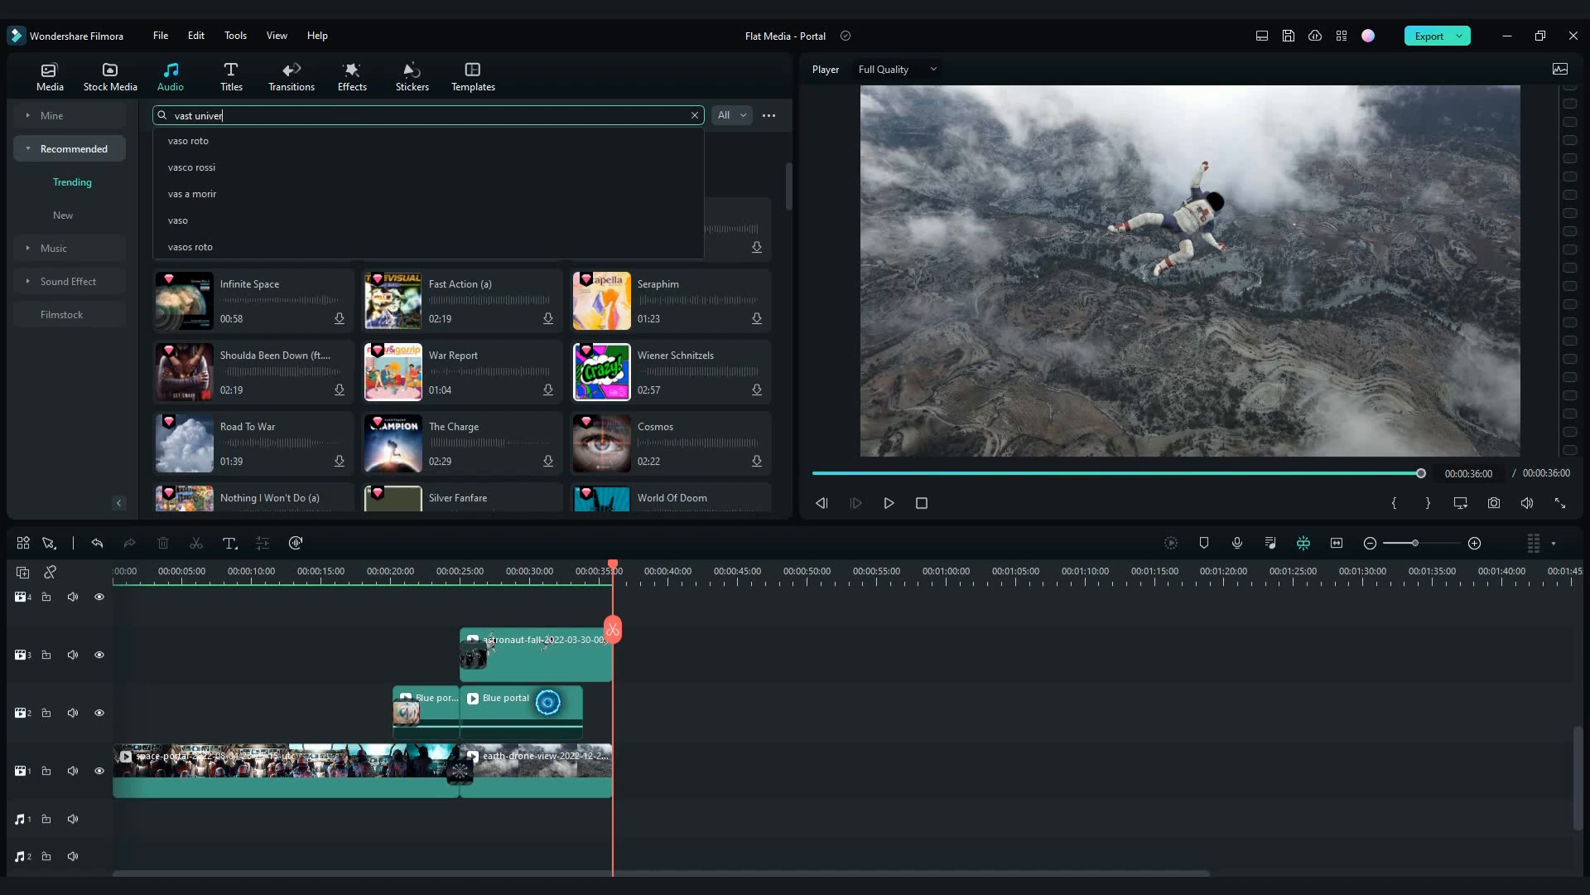
type("se")
key("Return")
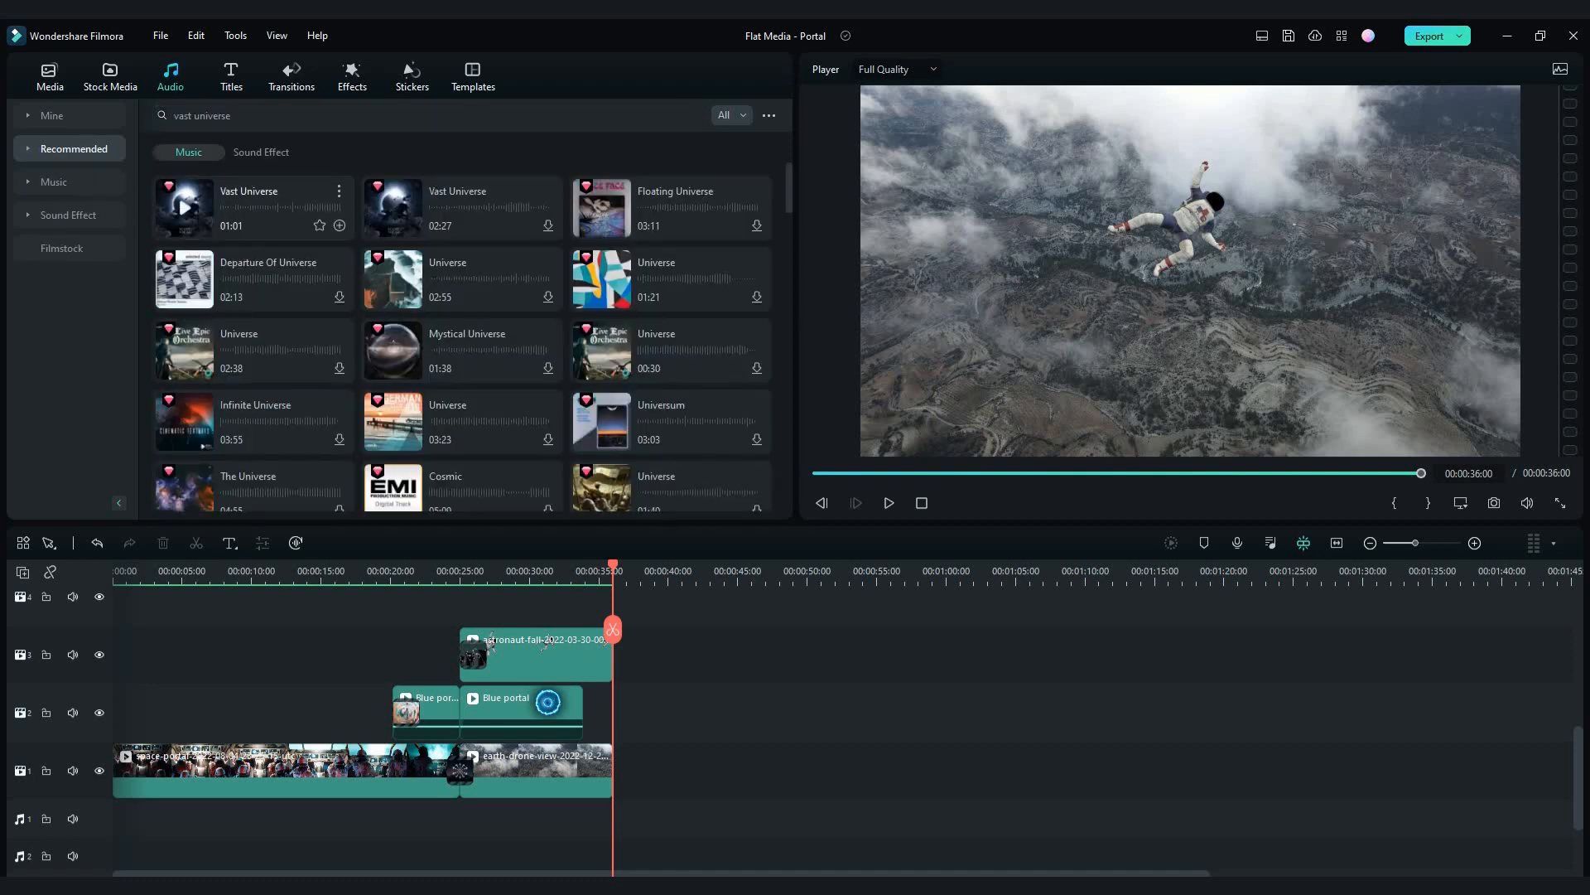
left_click(183, 207)
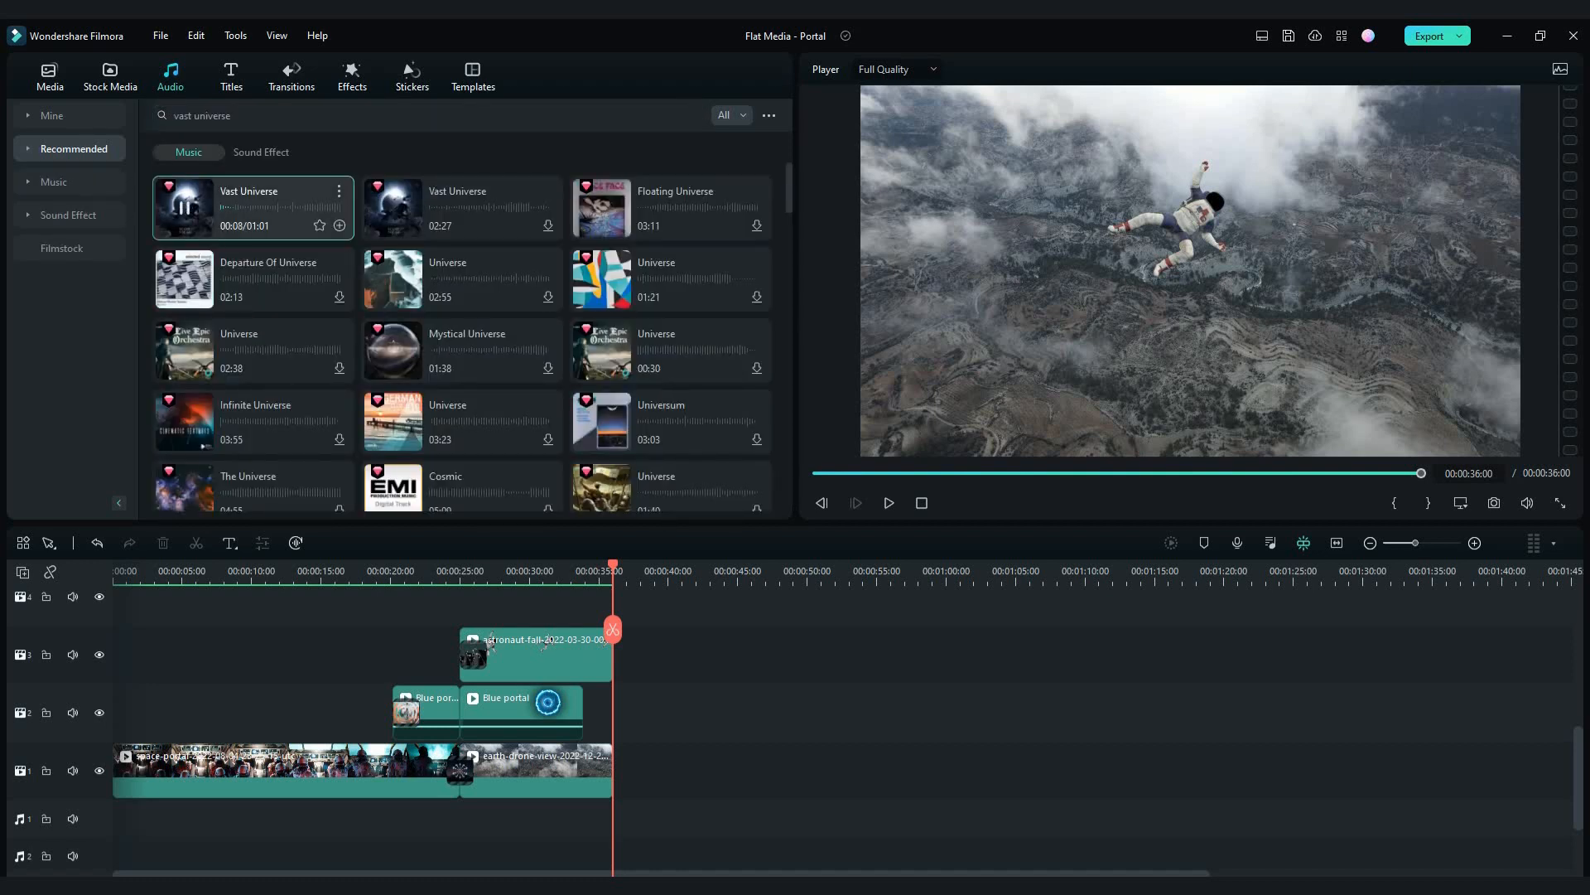
left_click_drag(248, 207, 115, 818)
left_click_drag(965, 818, 548, 816)
left_click_drag(612, 566, 113, 566)
Step: Search the sound effects for "the galaxy" and preview the 00:11 effect of that name
left_click(260, 152)
left_click(232, 115)
left_click_drag(232, 115, 206, 115)
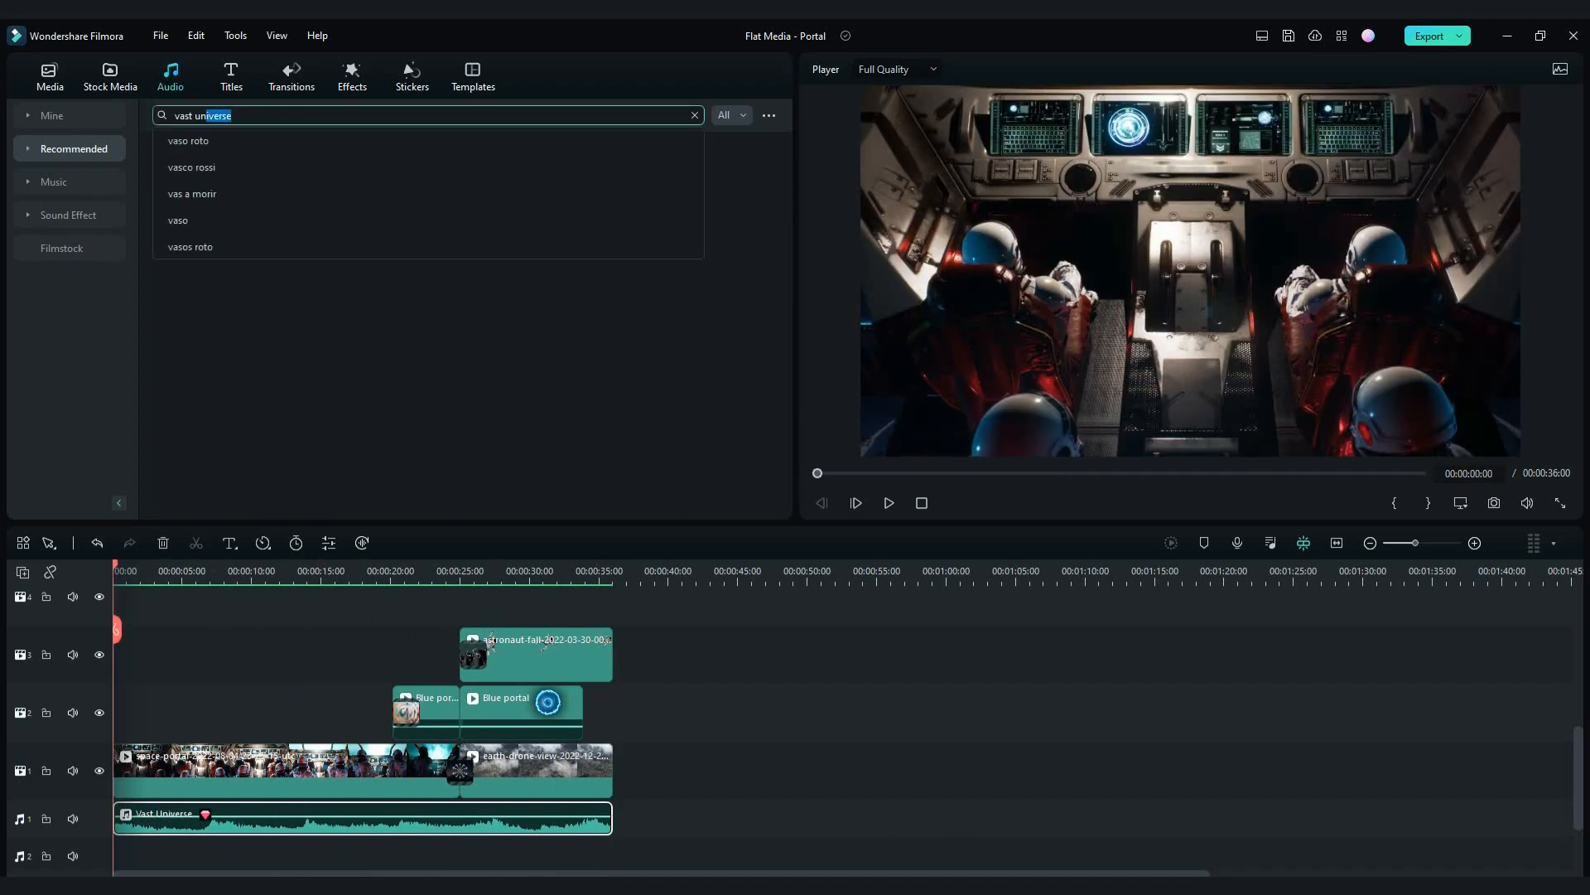
type("galaxy")
key("Return")
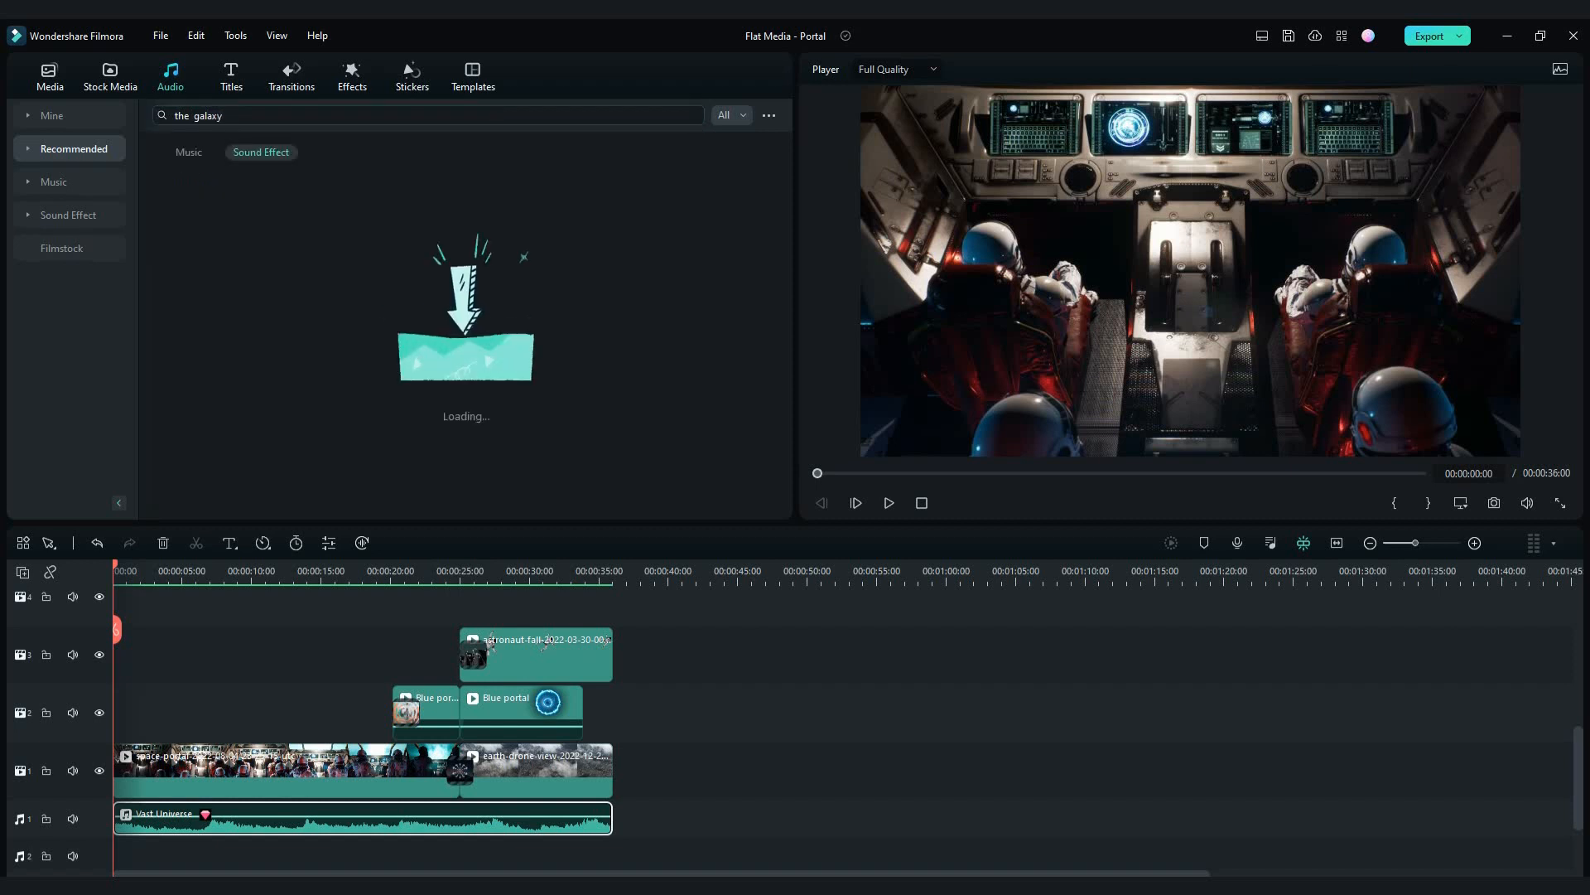
left_click(184, 207)
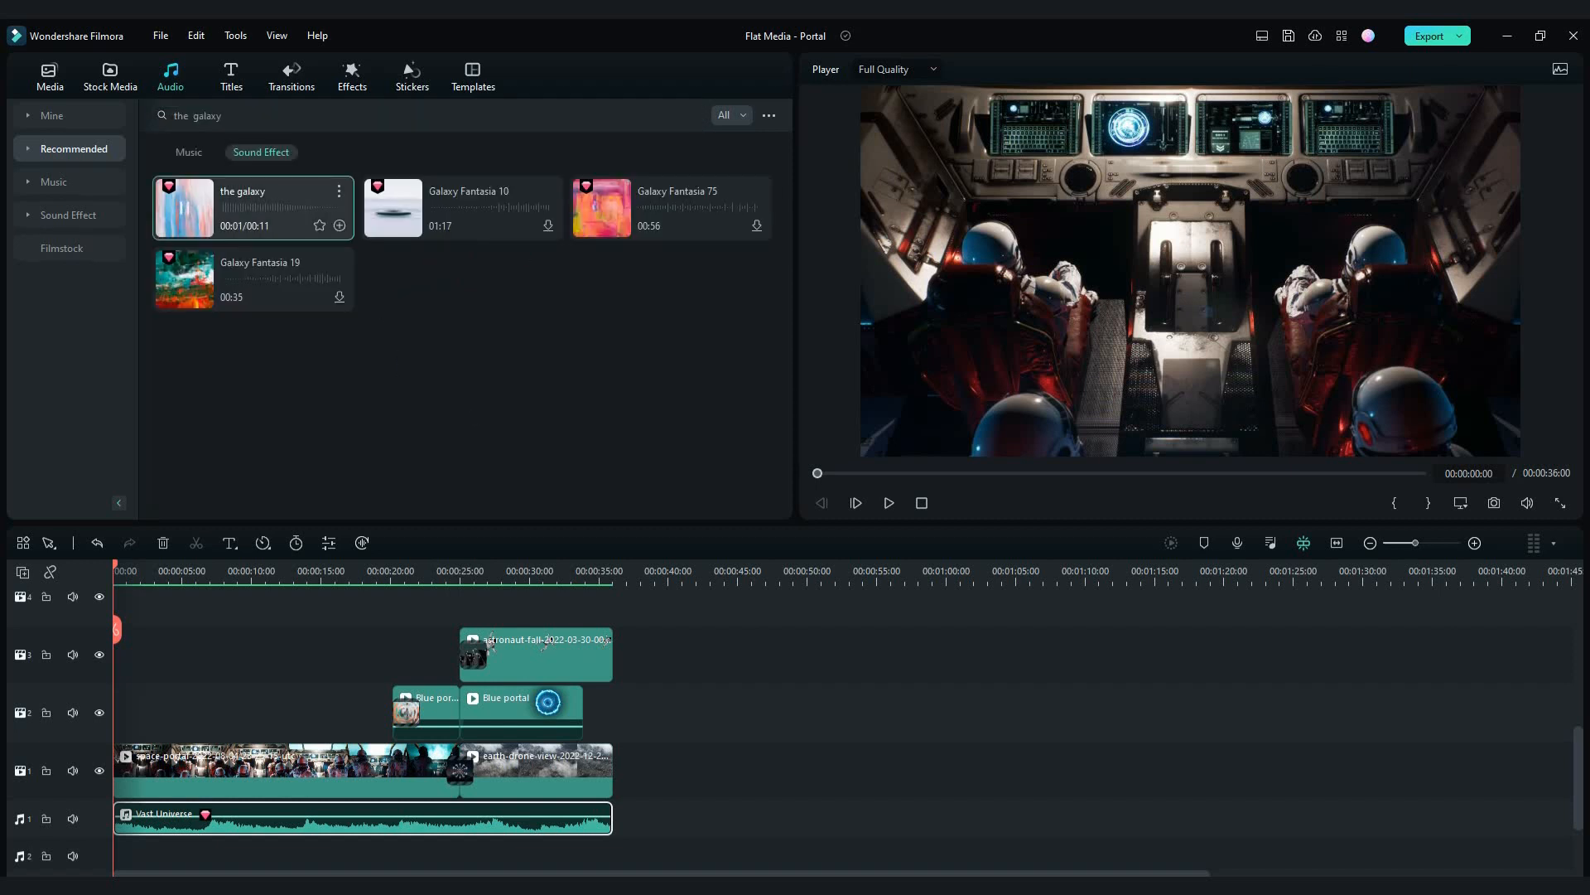
Step: Place the galaxy sound effect on audio track 2 so that it ends where the space portal clip ends
left_click_drag(114, 565, 317, 565)
key("space")
key("space")
left_click_drag(184, 207, 363, 854)
scroll(377, 750, "down", 2)
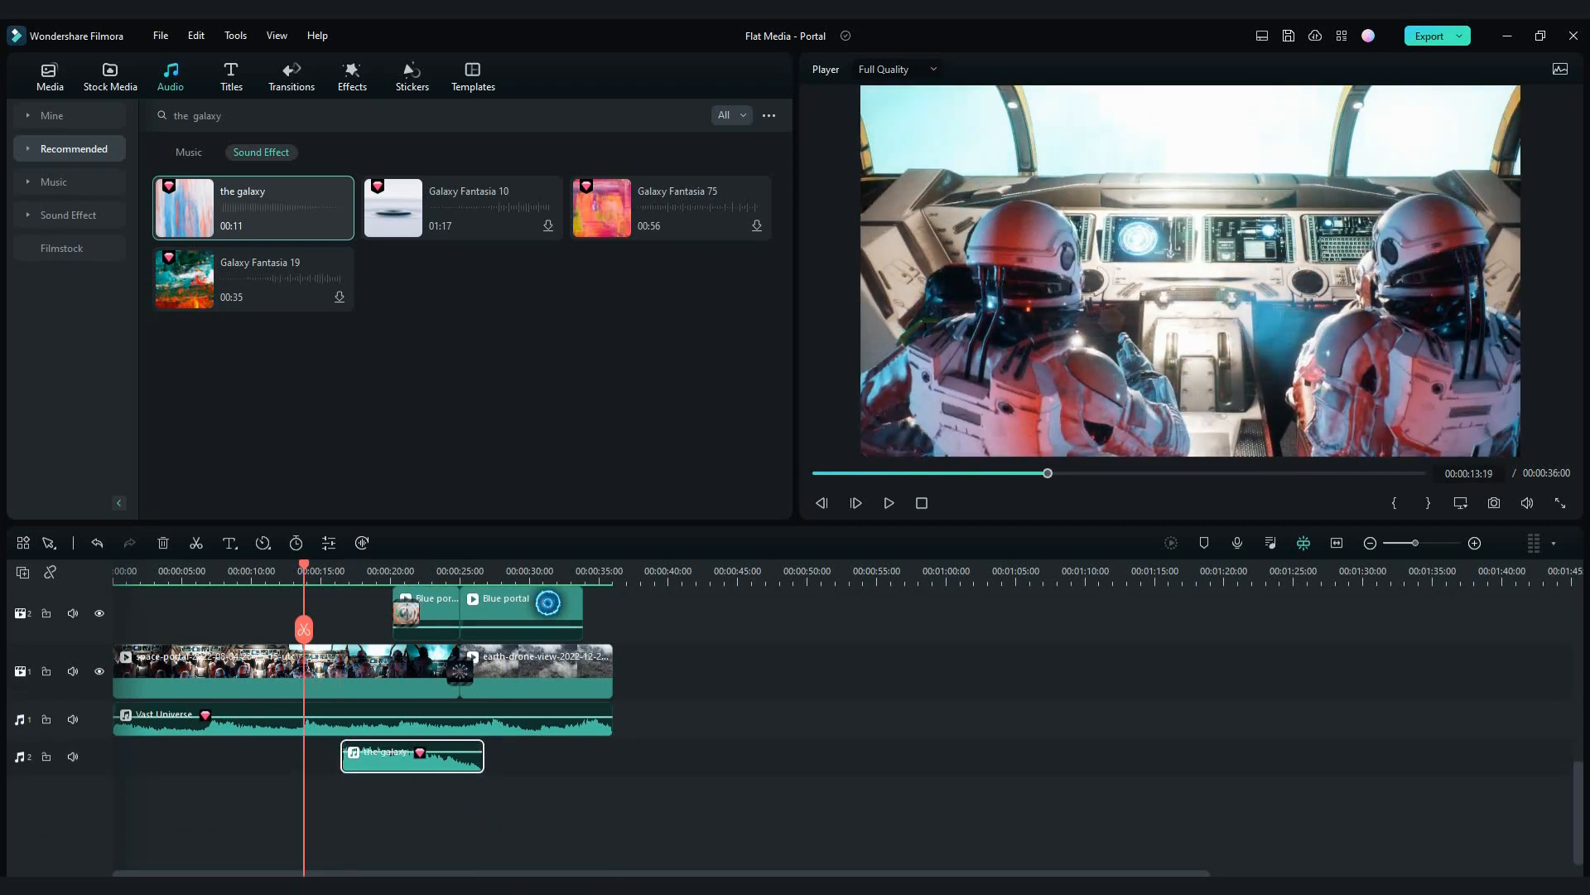
left_click_drag(304, 565, 286, 564)
left_click_drag(439, 757, 414, 758)
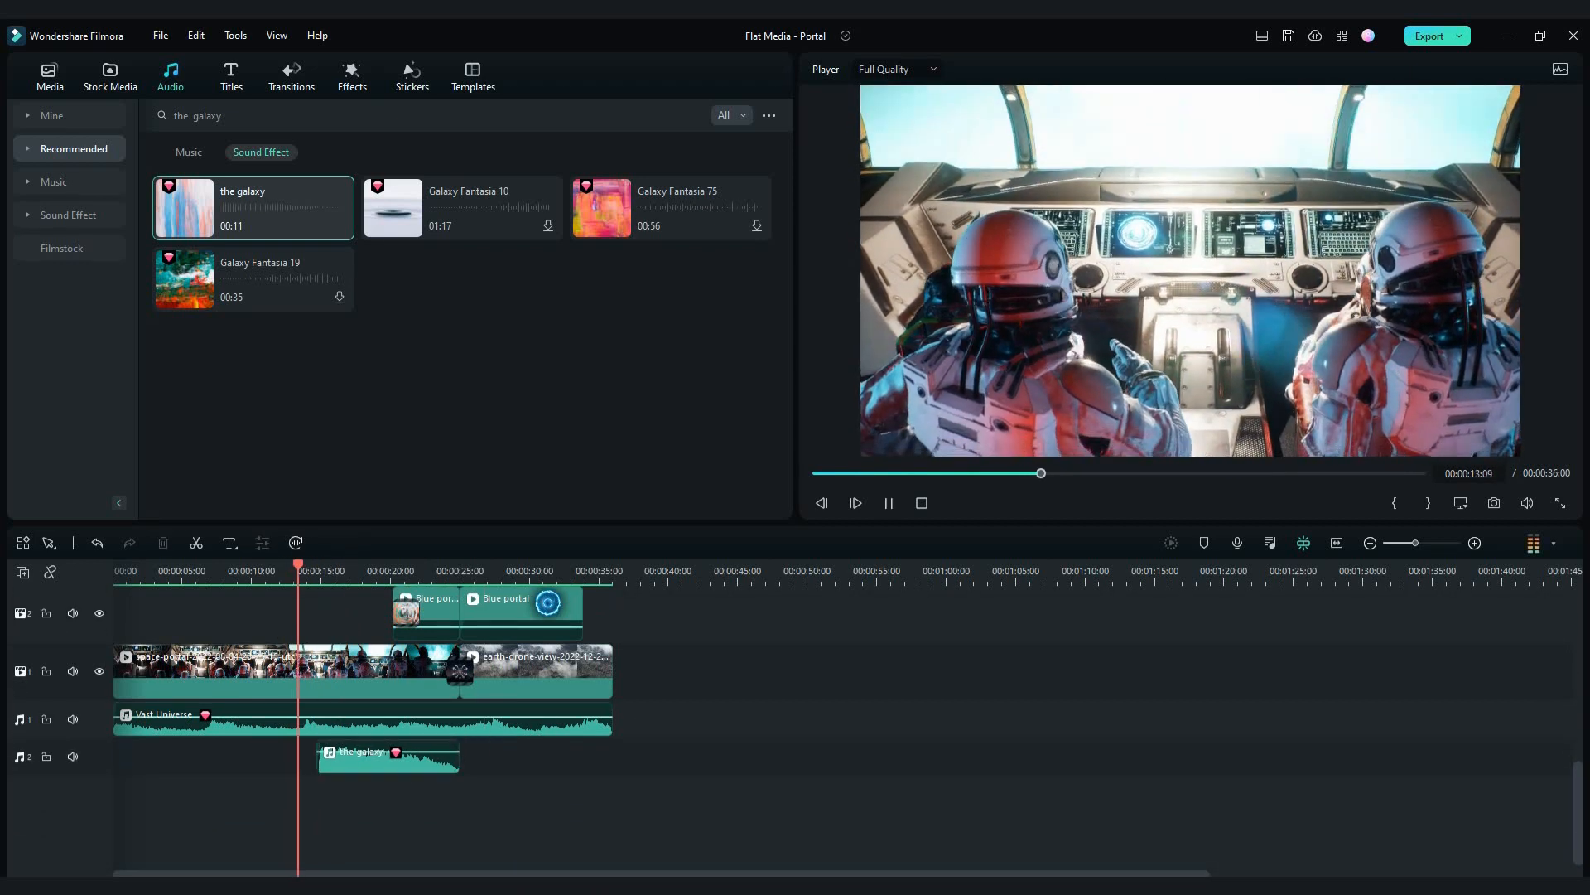
Step: Lower the volume of the galaxy sound effect to -11.62 dB and play back the sequence
left_click(442, 761)
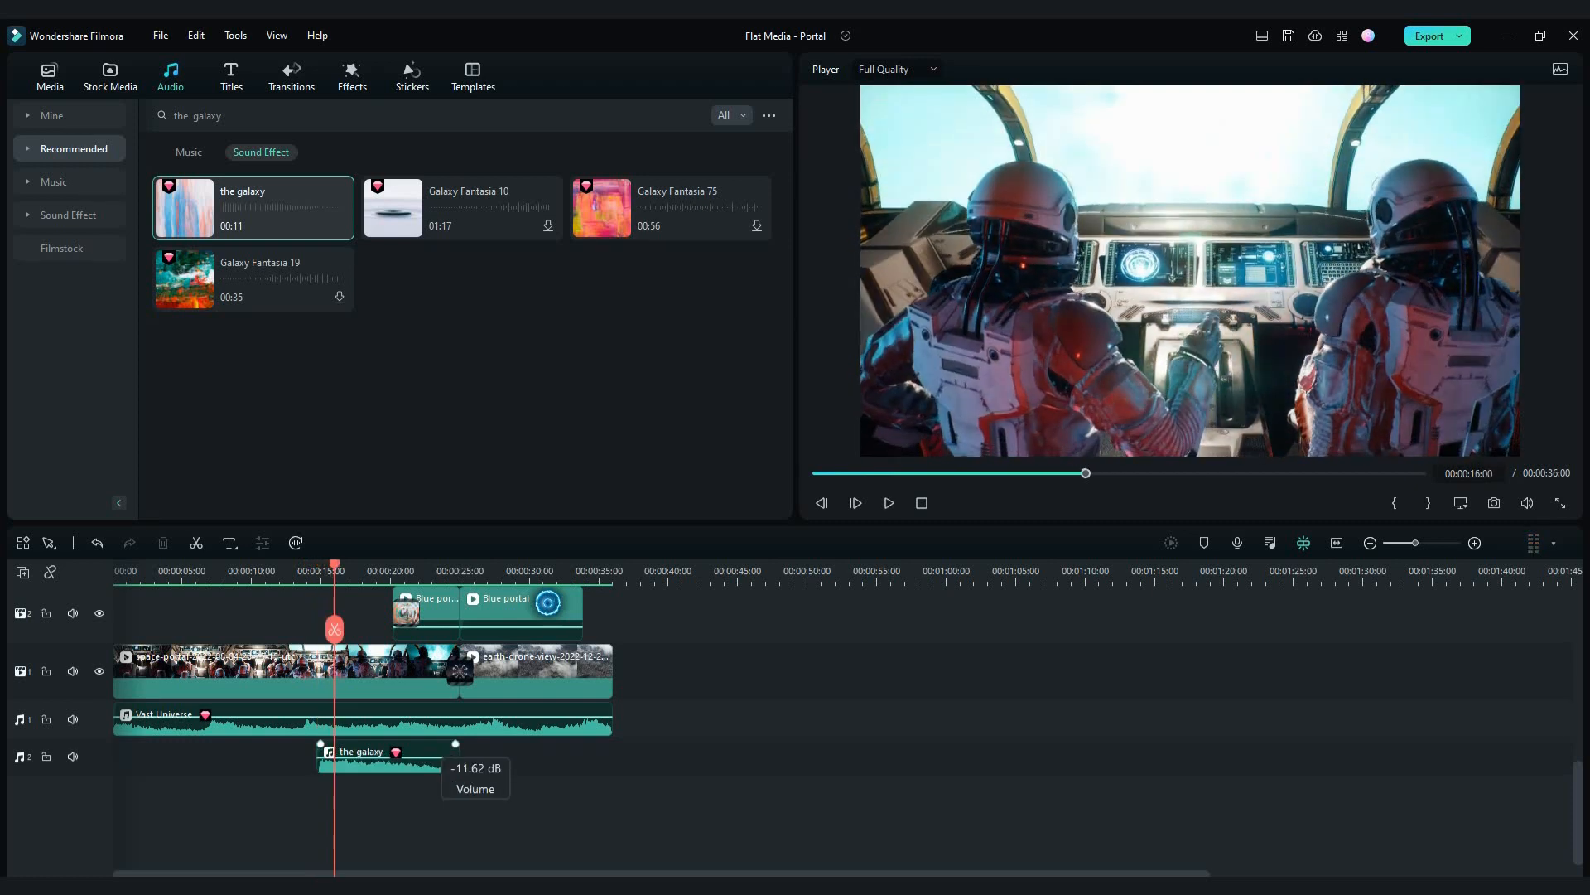
scroll(363, 717, "up", 2)
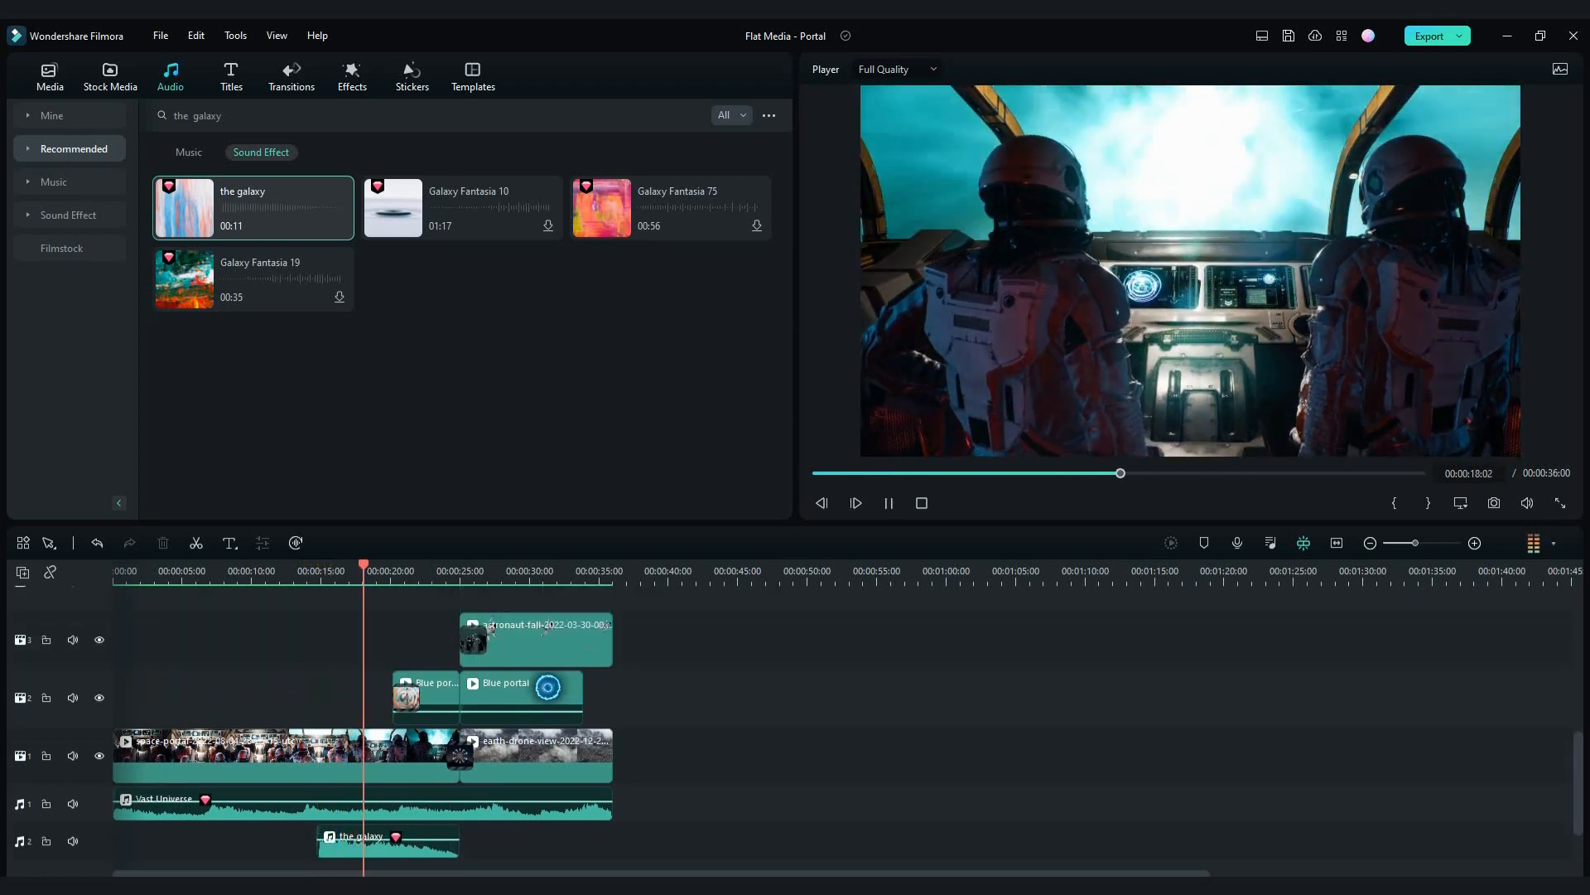
scroll(363, 718, "down", 1)
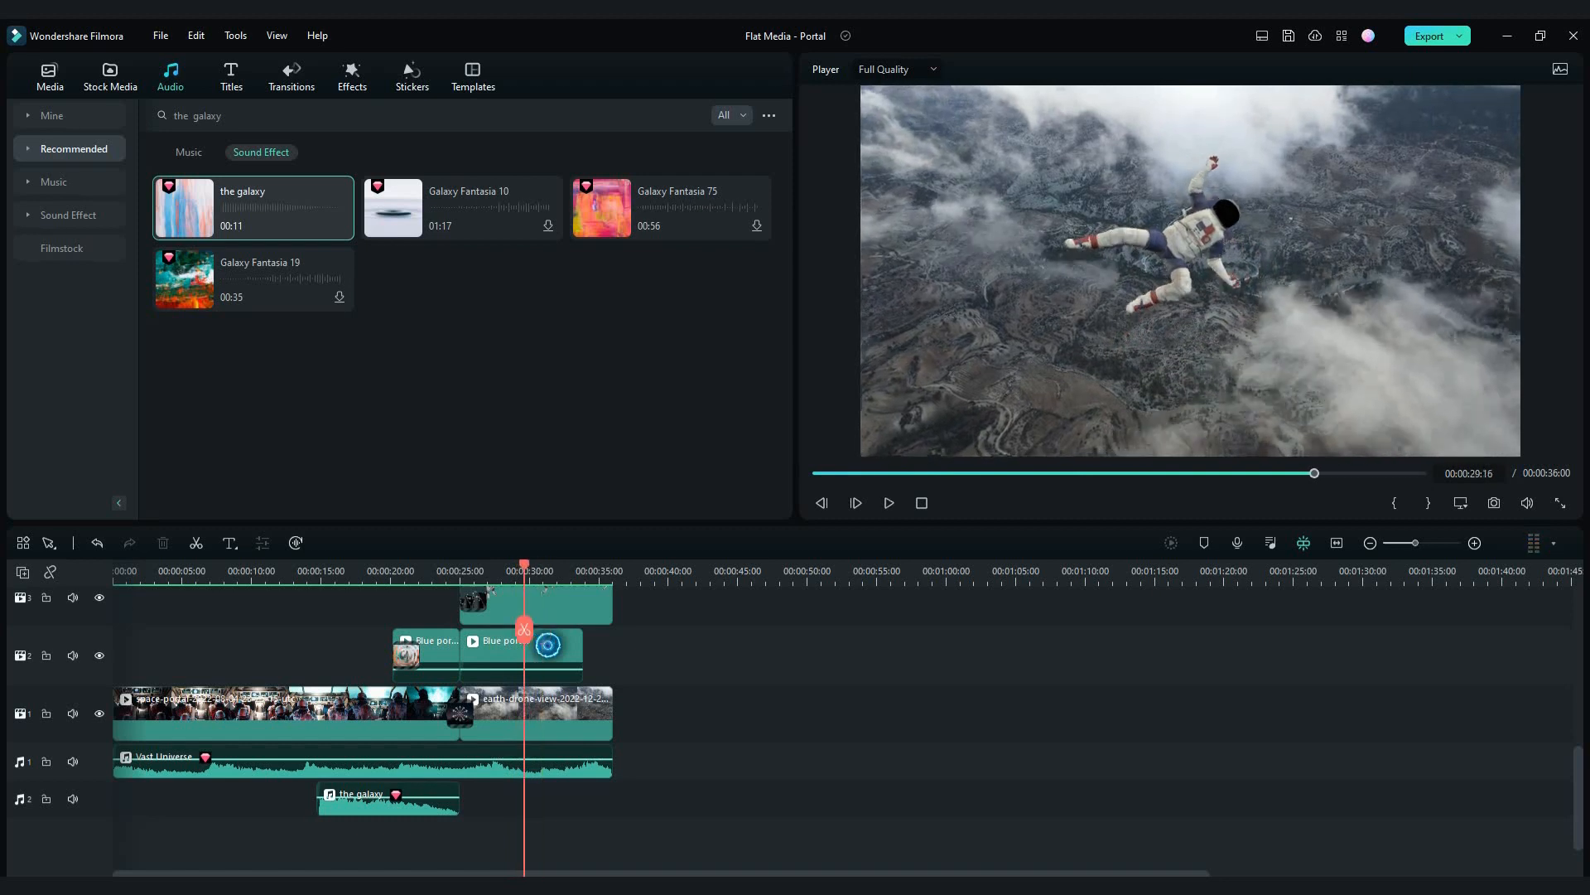
Step: Search the sound effects for "woosh", place Whoosh 01 on audio track 3 at the start of the first blue portal clip and play it back
left_click_drag(524, 630, 306, 630)
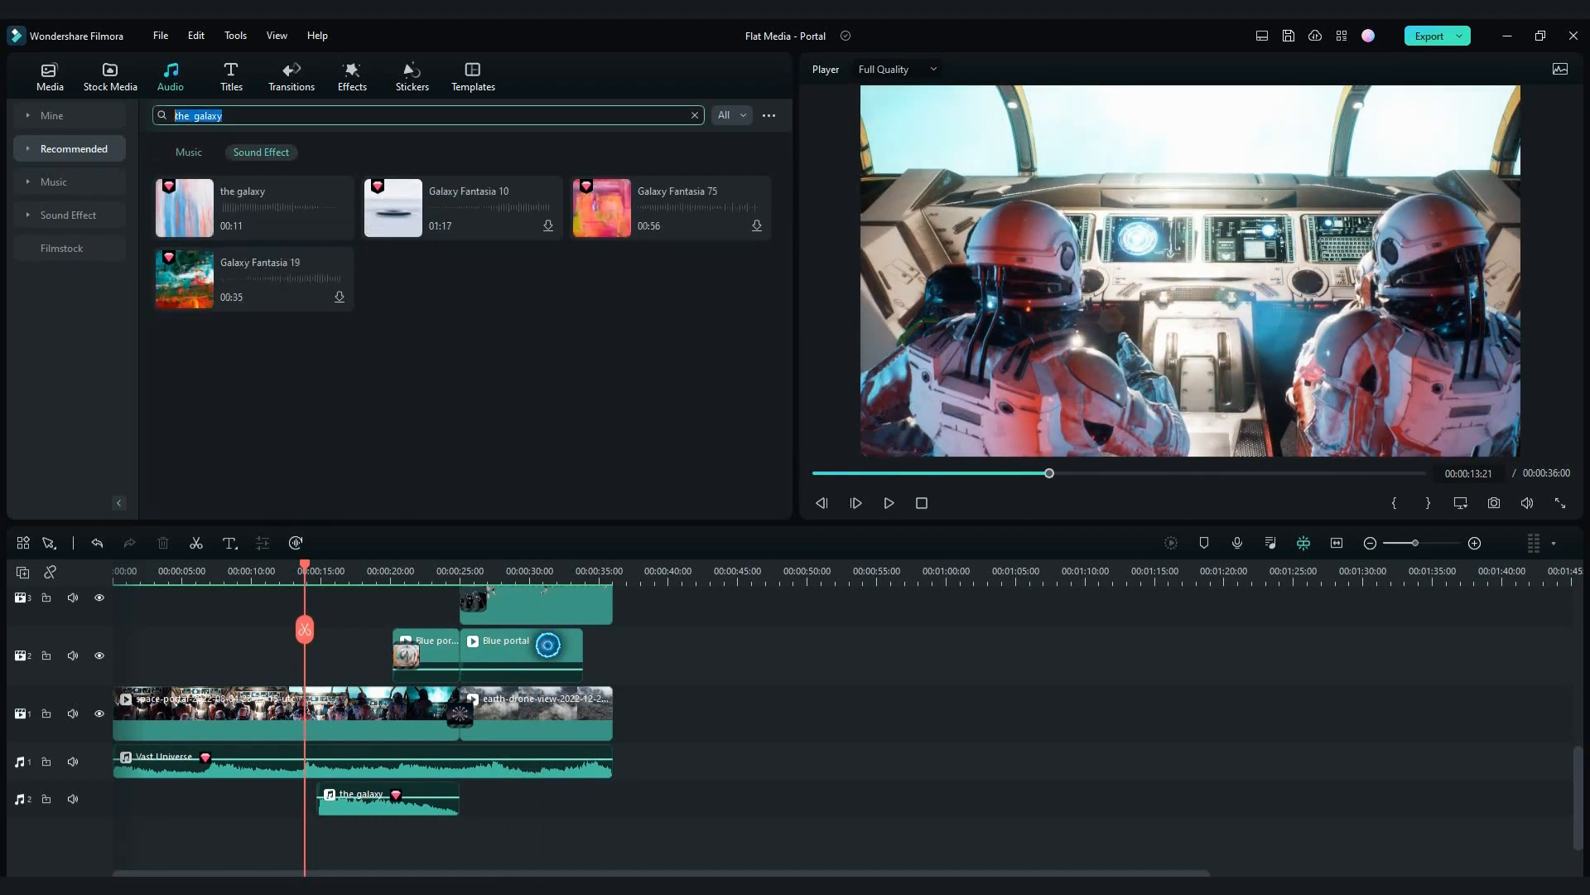
type("woosh")
key("Return")
left_click_drag(253, 207, 437, 835)
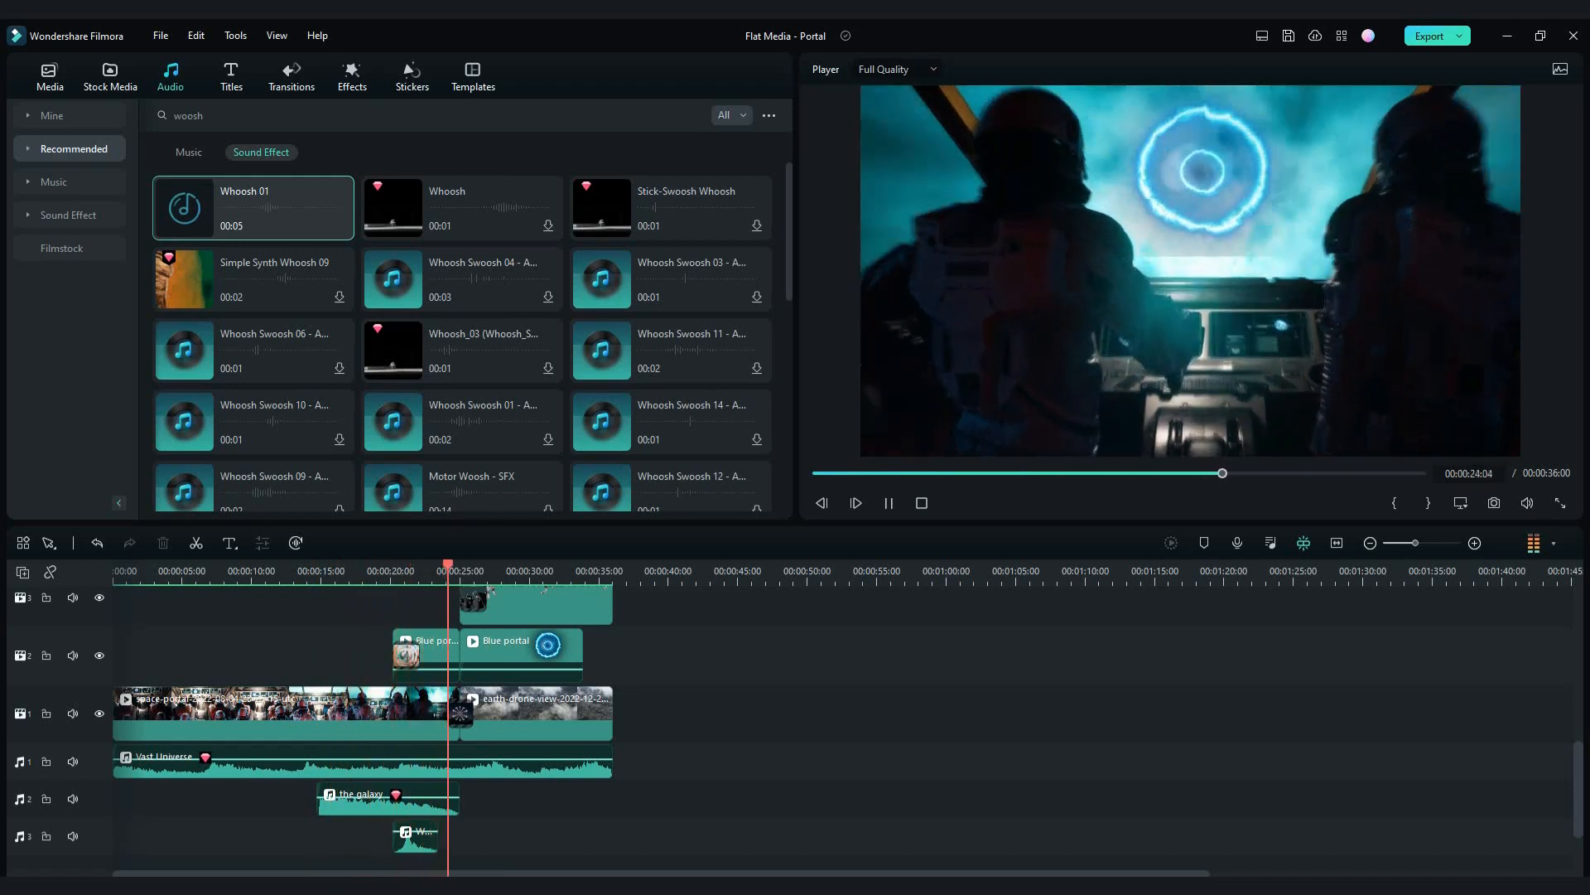
left_click(394, 571)
key("space")
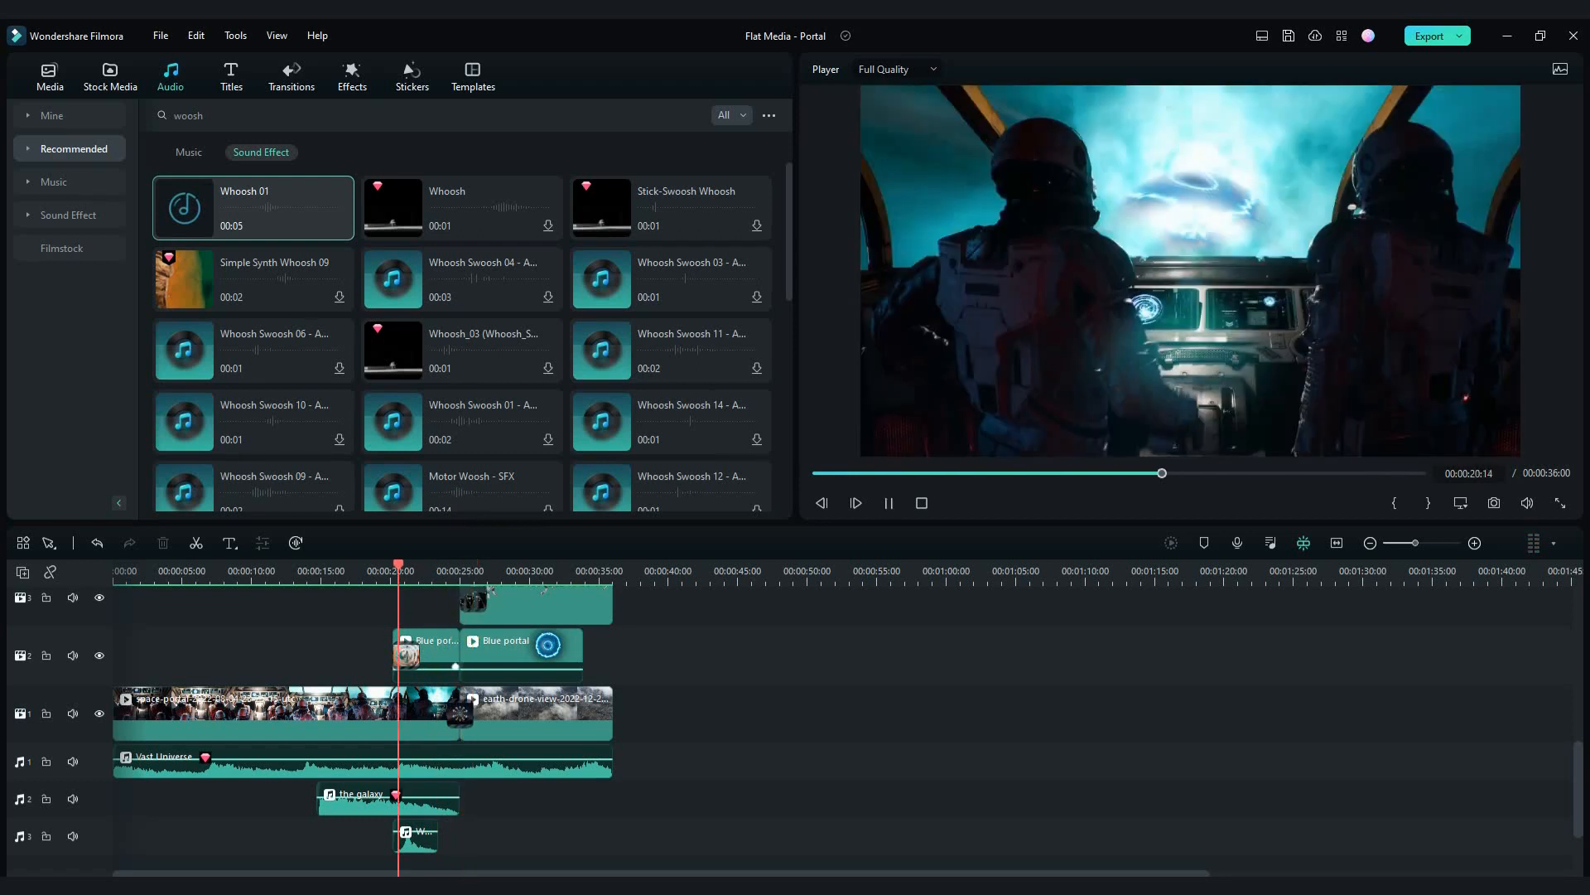
Step: Raise the volume of the Whoosh 01 effect slightly and play back the portal opening
key("space")
left_click_drag(421, 830, 421, 825)
left_click(376, 571)
key("space")
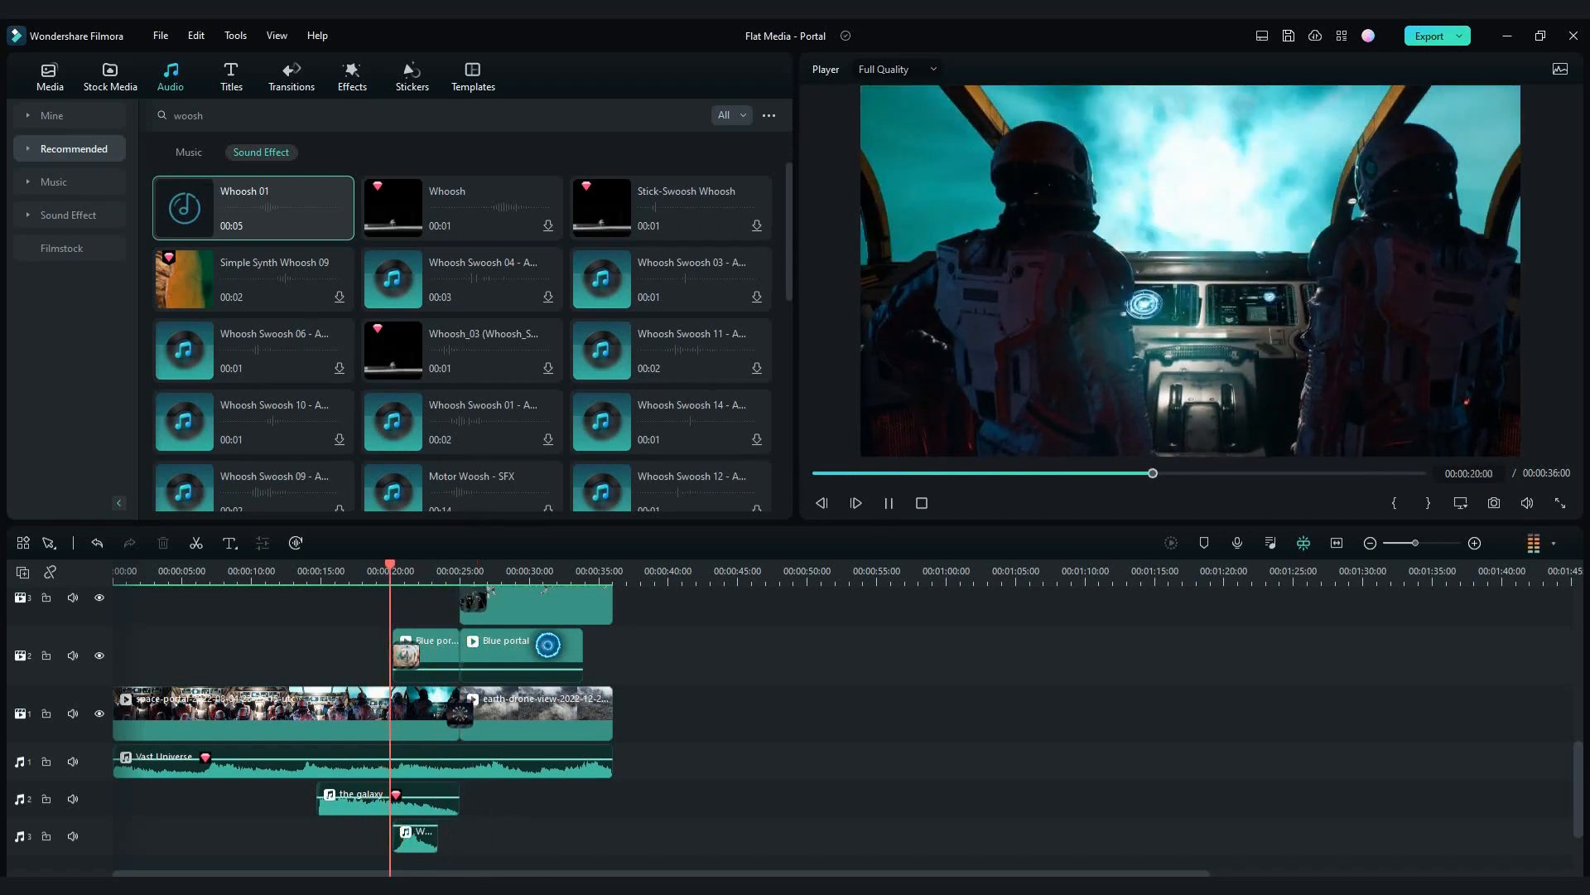
key("space")
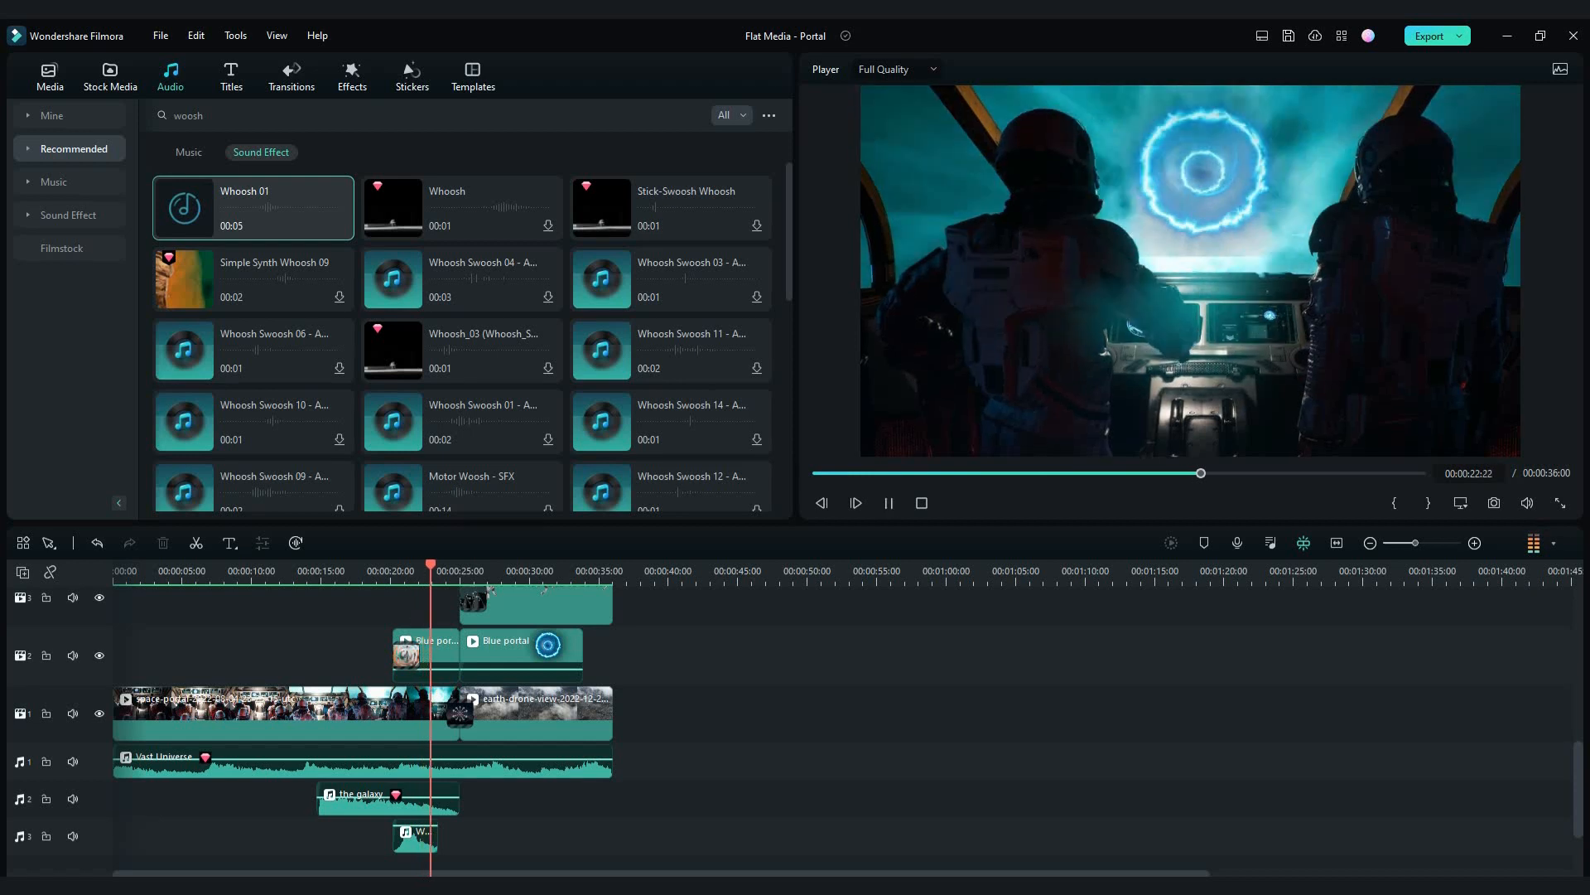
Step: Move the Whoosh 01 effect to start at about 24 seconds, across the transition to the earth clip, and play back that part
key("space")
left_click_drag(414, 836, 483, 836)
left_click(434, 571)
key("space")
key("space")
key("Left")
key("Left")
key("Left")
key("Left")
key("Left")
key("Left")
key("Left")
key("Left")
key("Left")
key("Left")
key("Left")
key("Left")
key("Left")
key("Left")
key("Left")
key("Left")
key("Left")
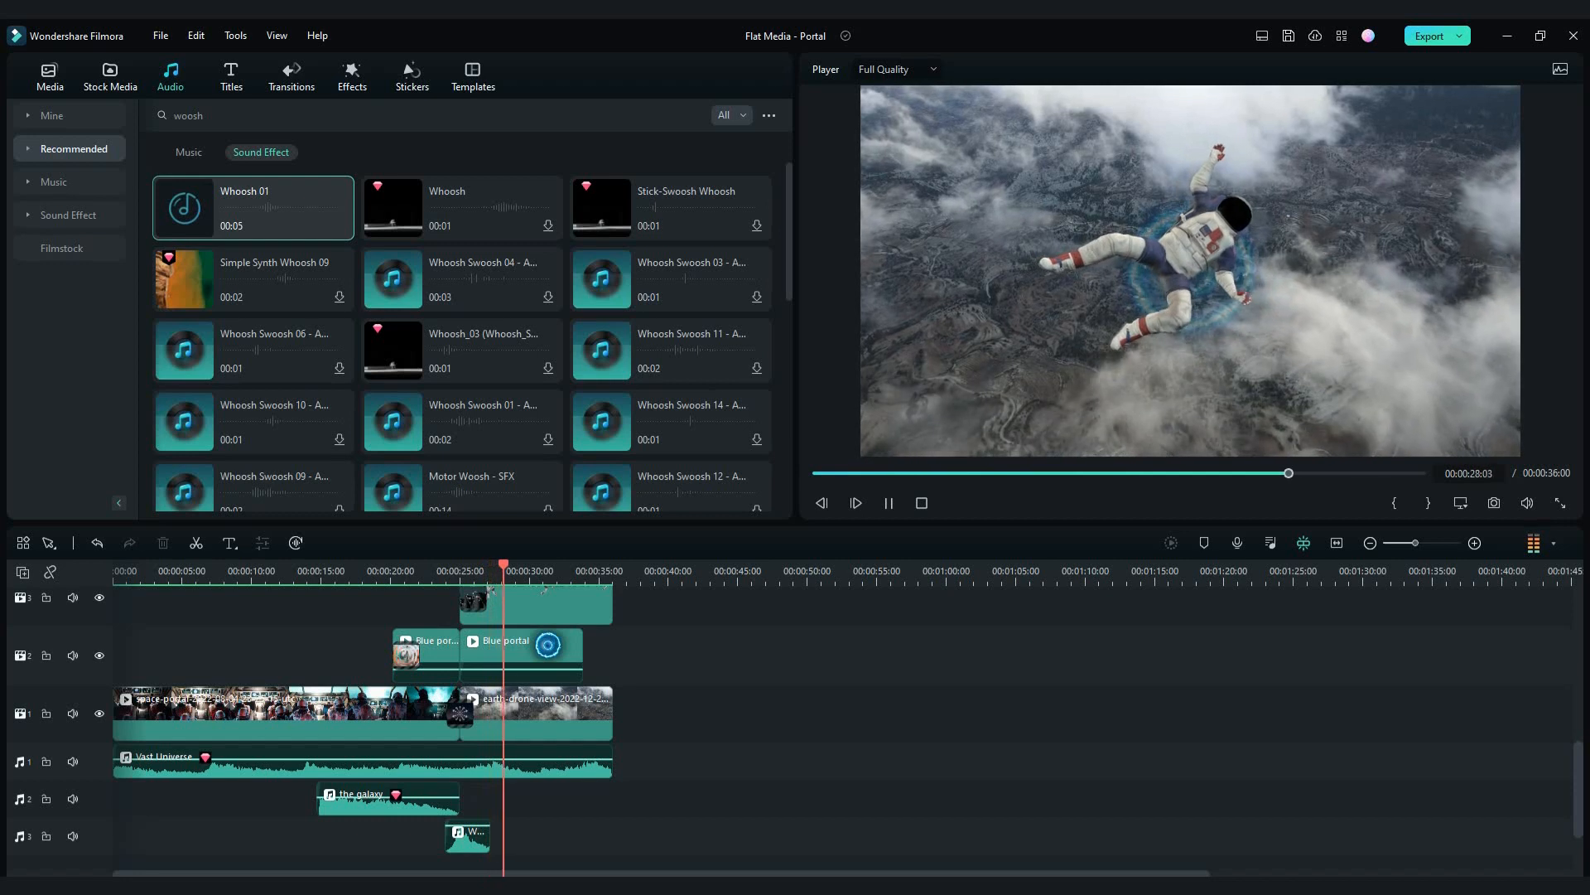
Step: Search the sound effects for "air" and preview the 00:12 air noise effect
type("air")
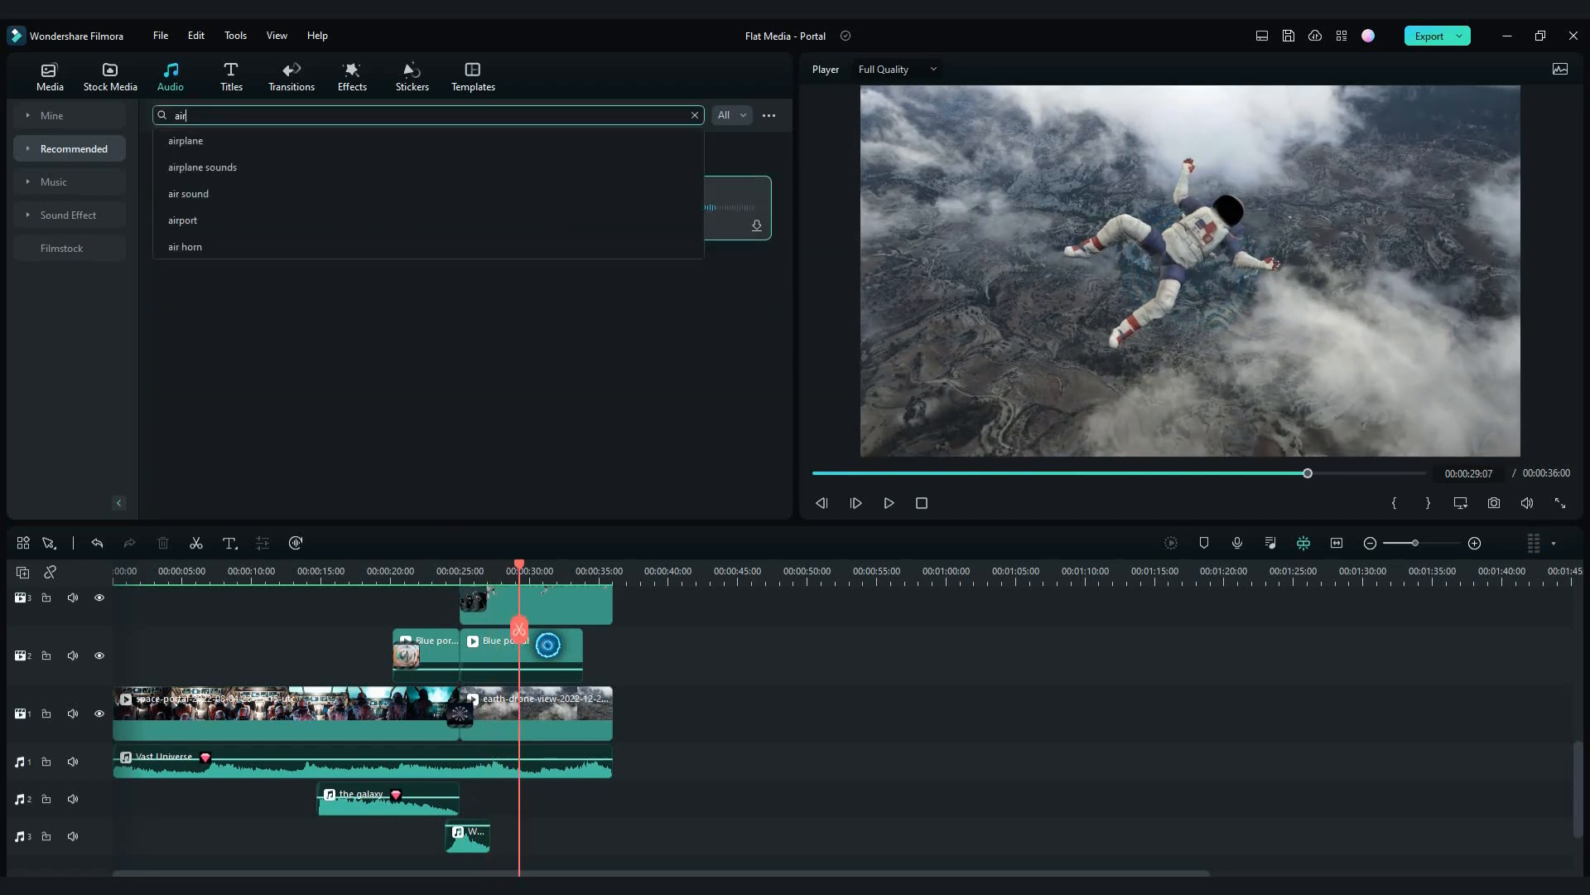
key("BackSpace")
key("BackSpace")
key("BackSpace")
Step: Search for "wind noise", place wind noise hum 01 on audio track 2 right after the galaxy effect and trim it to the video's end
type("wi")
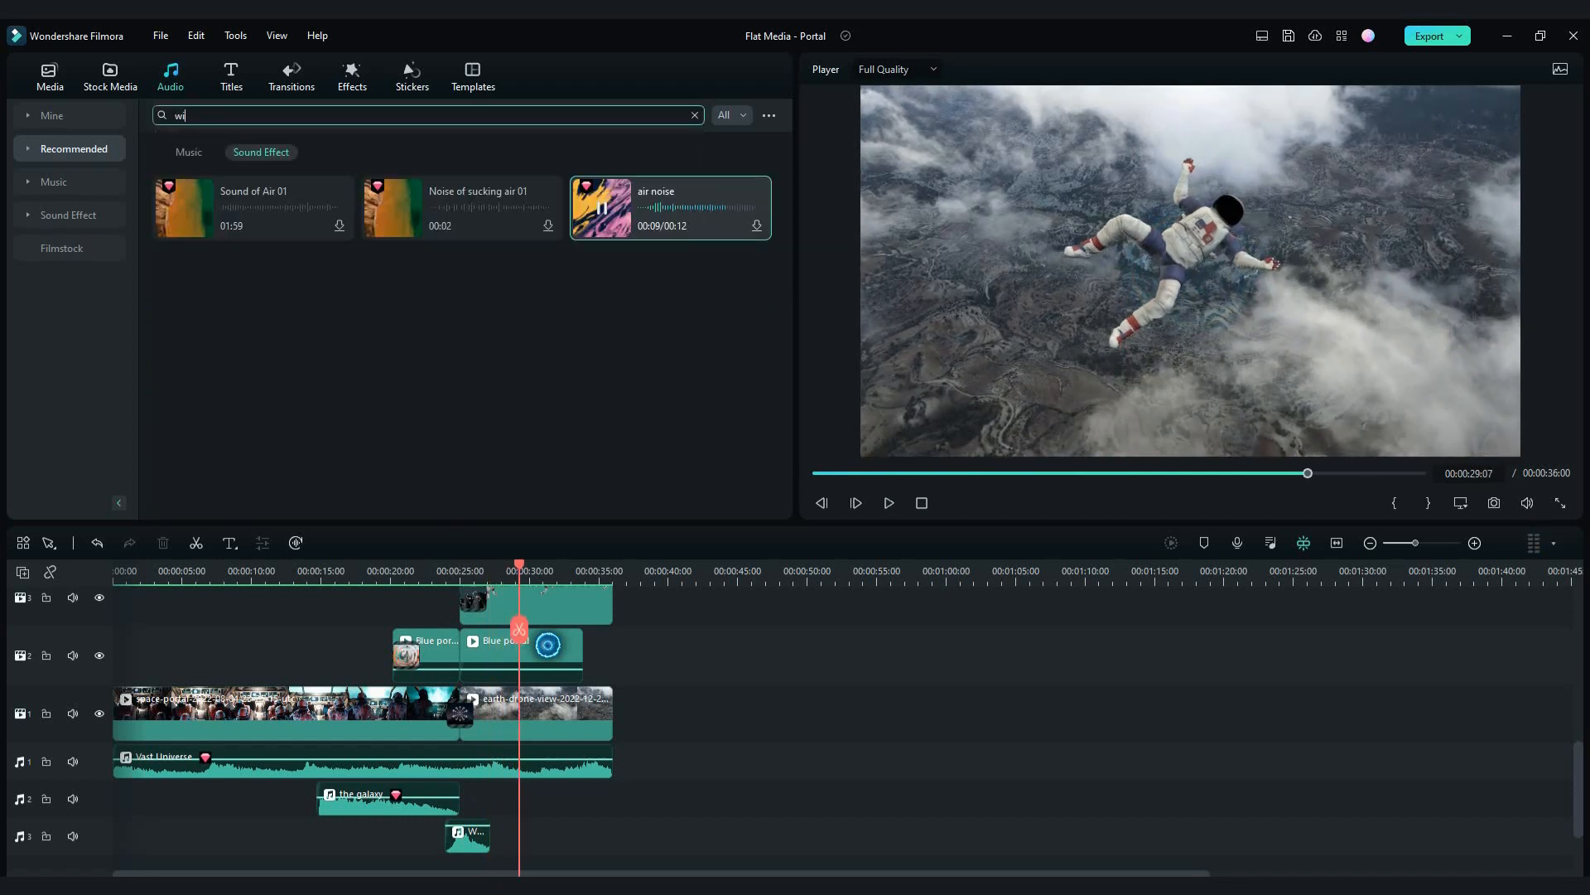
type("nd noise")
key("Return")
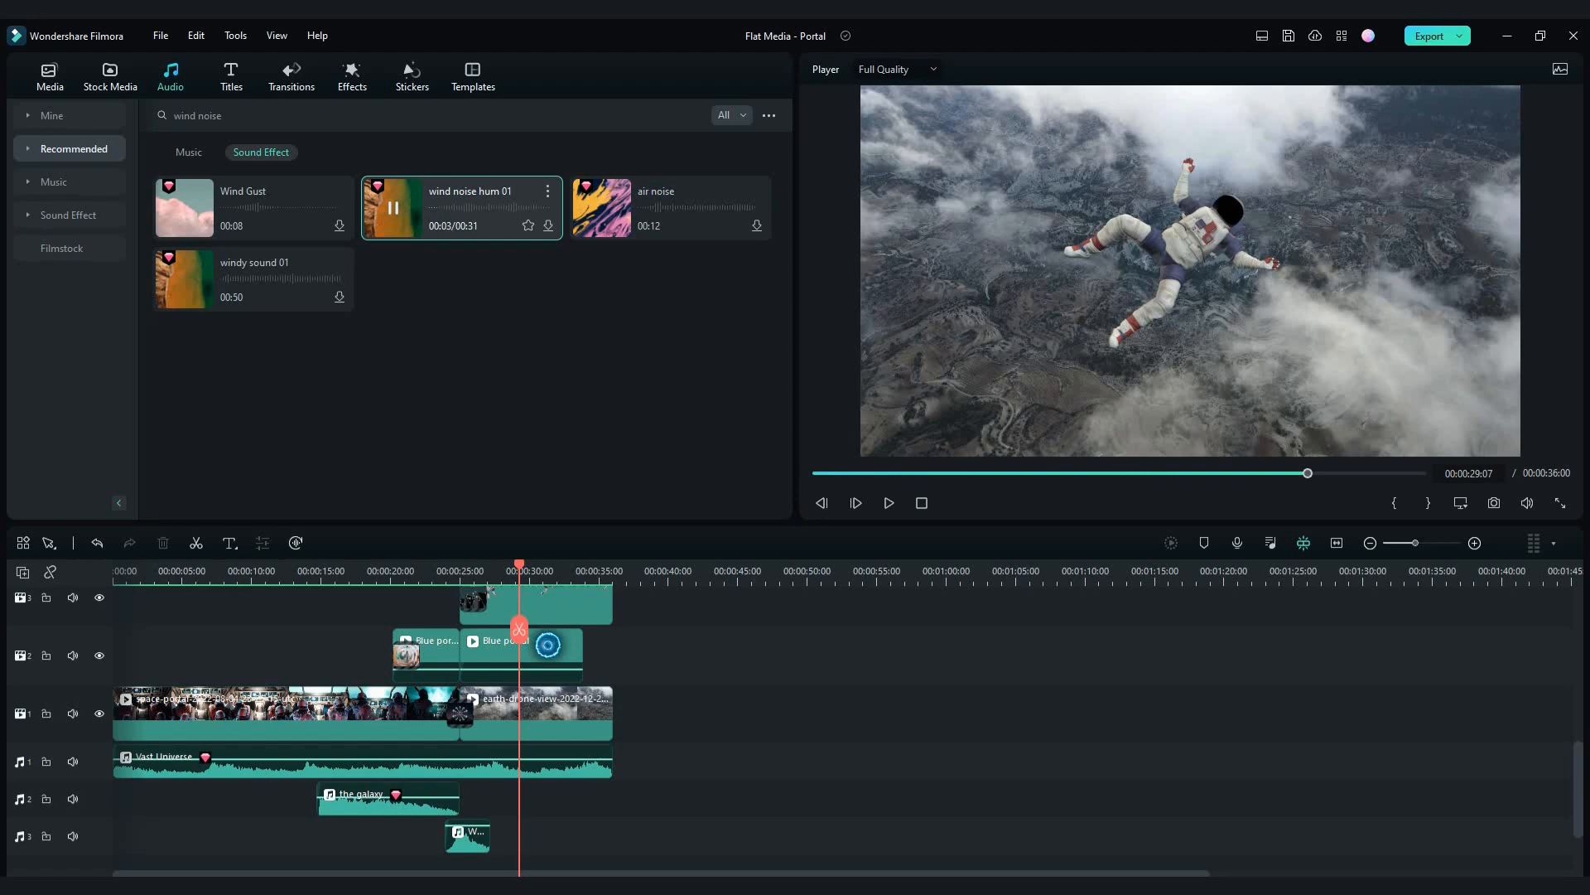
left_click_drag(389, 207, 468, 798)
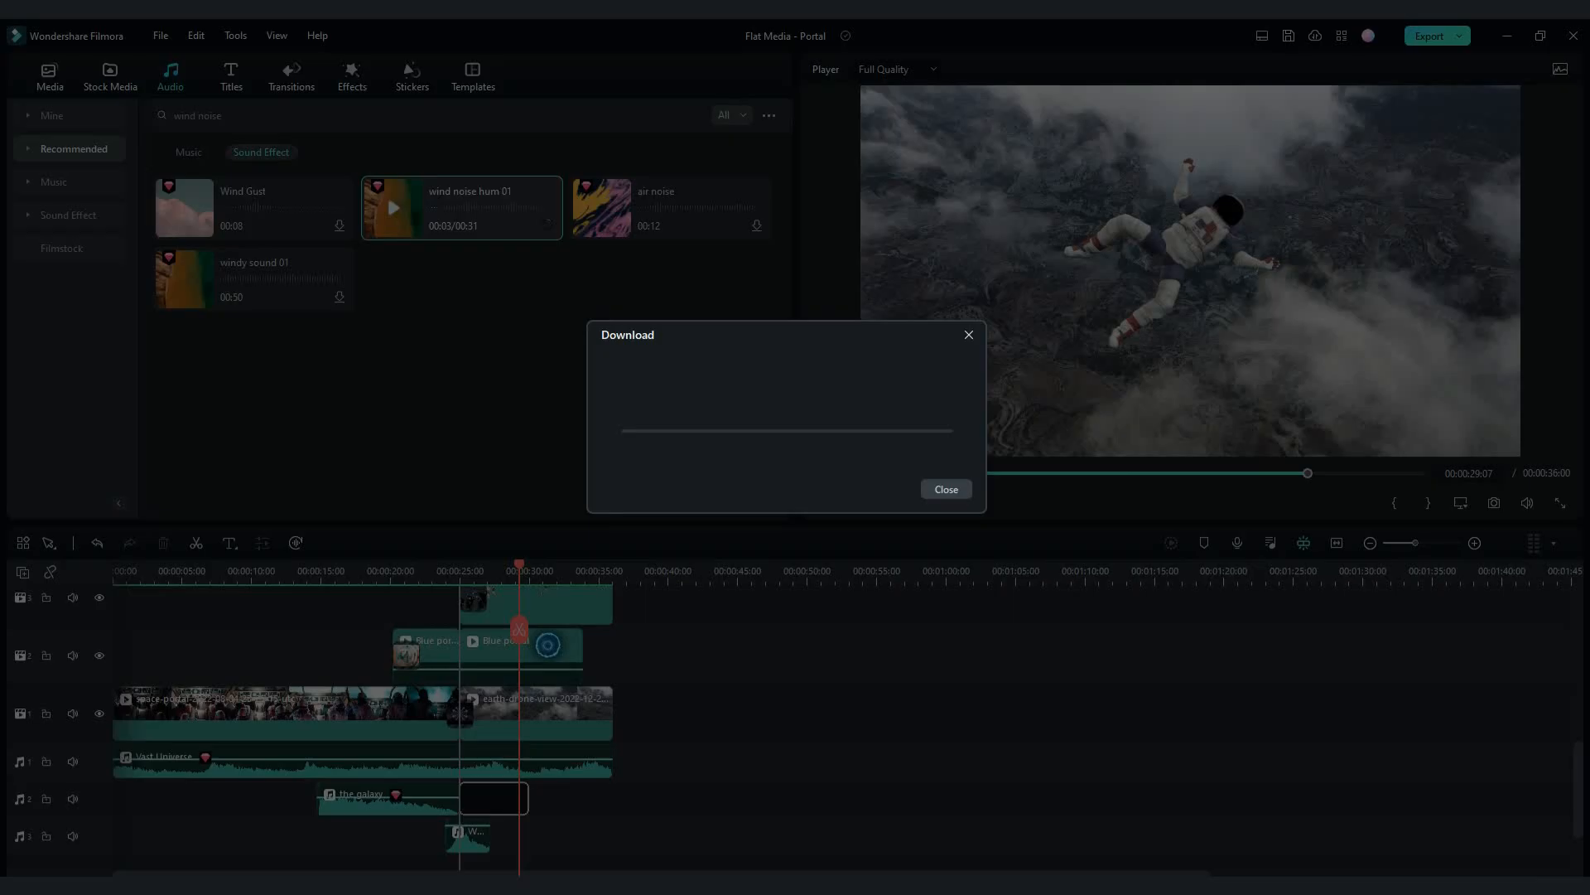
left_click_drag(890, 797, 610, 798)
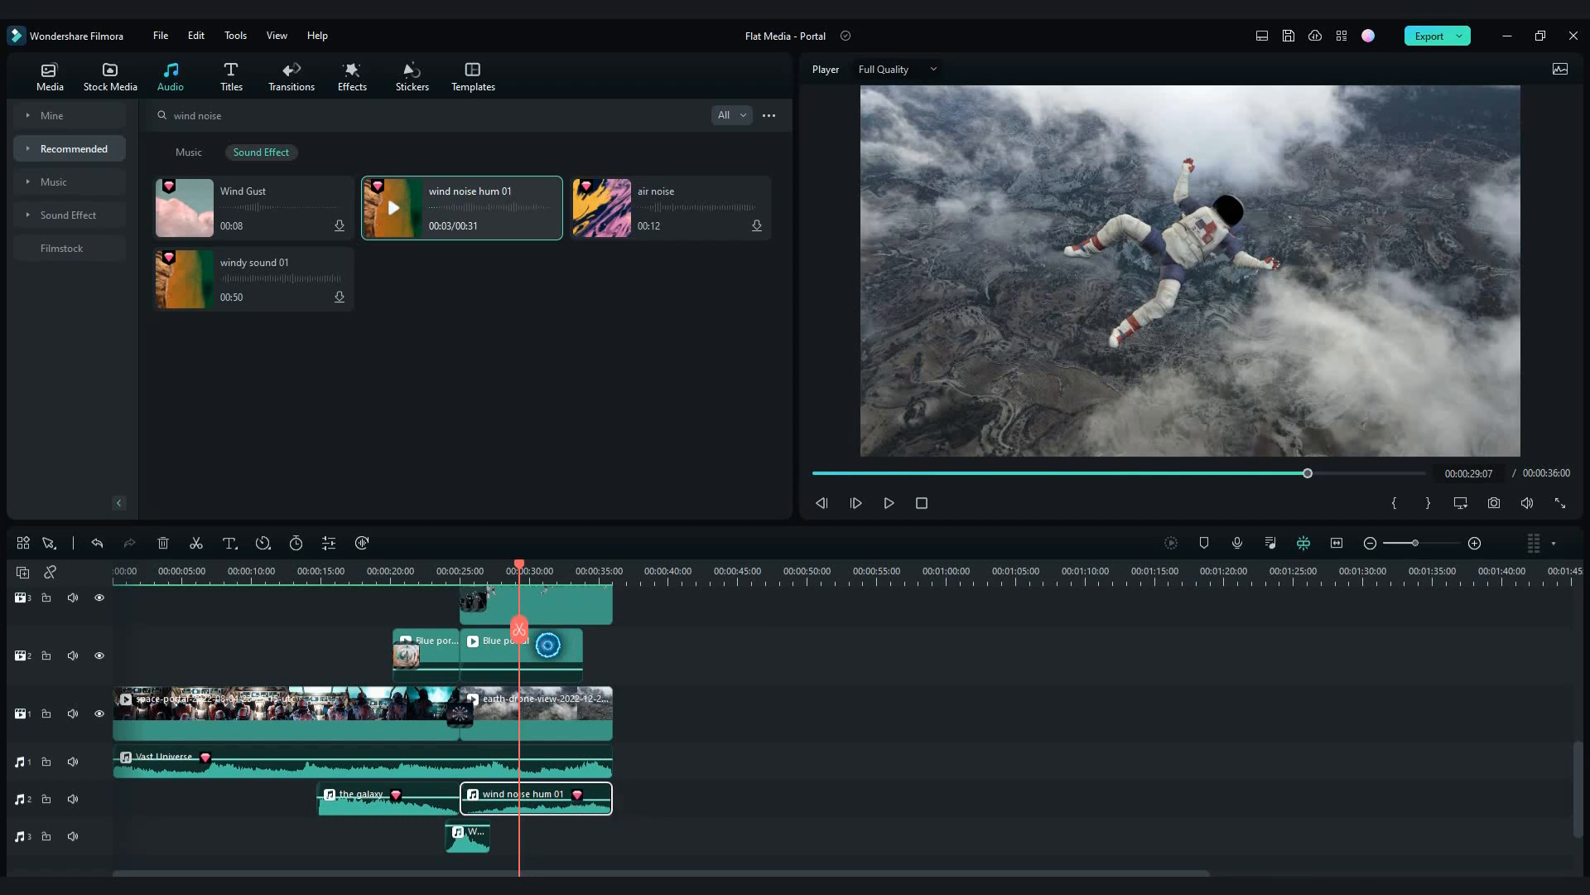
Step: Play back the falling astronaut part with the wind noise and return the playhead to the start of the timeline
left_click(454, 571)
key("space")
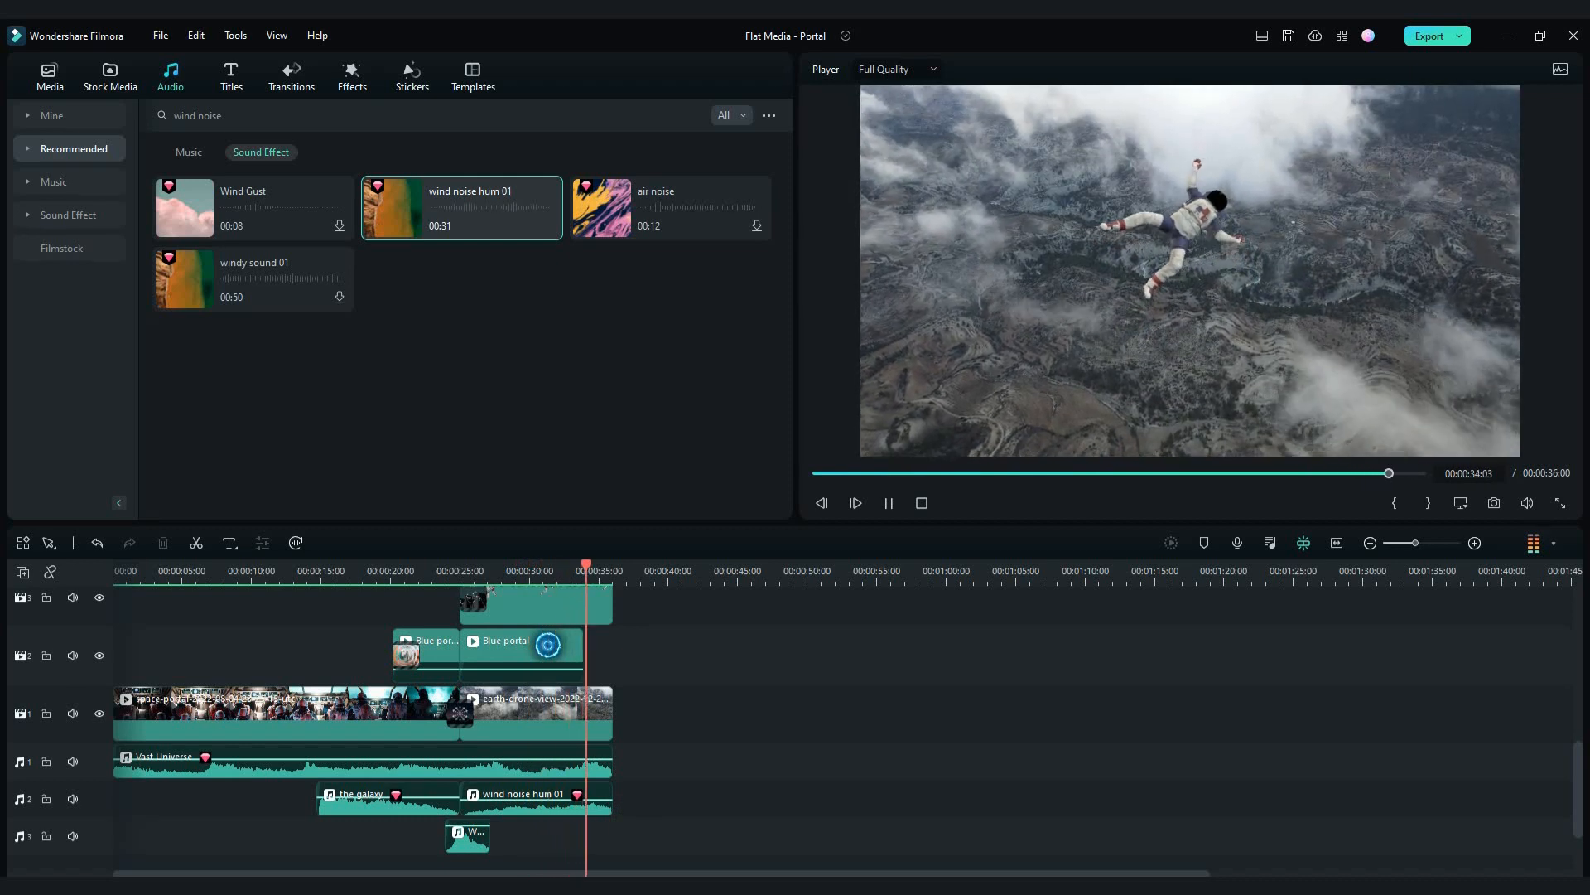
left_click(319, 629)
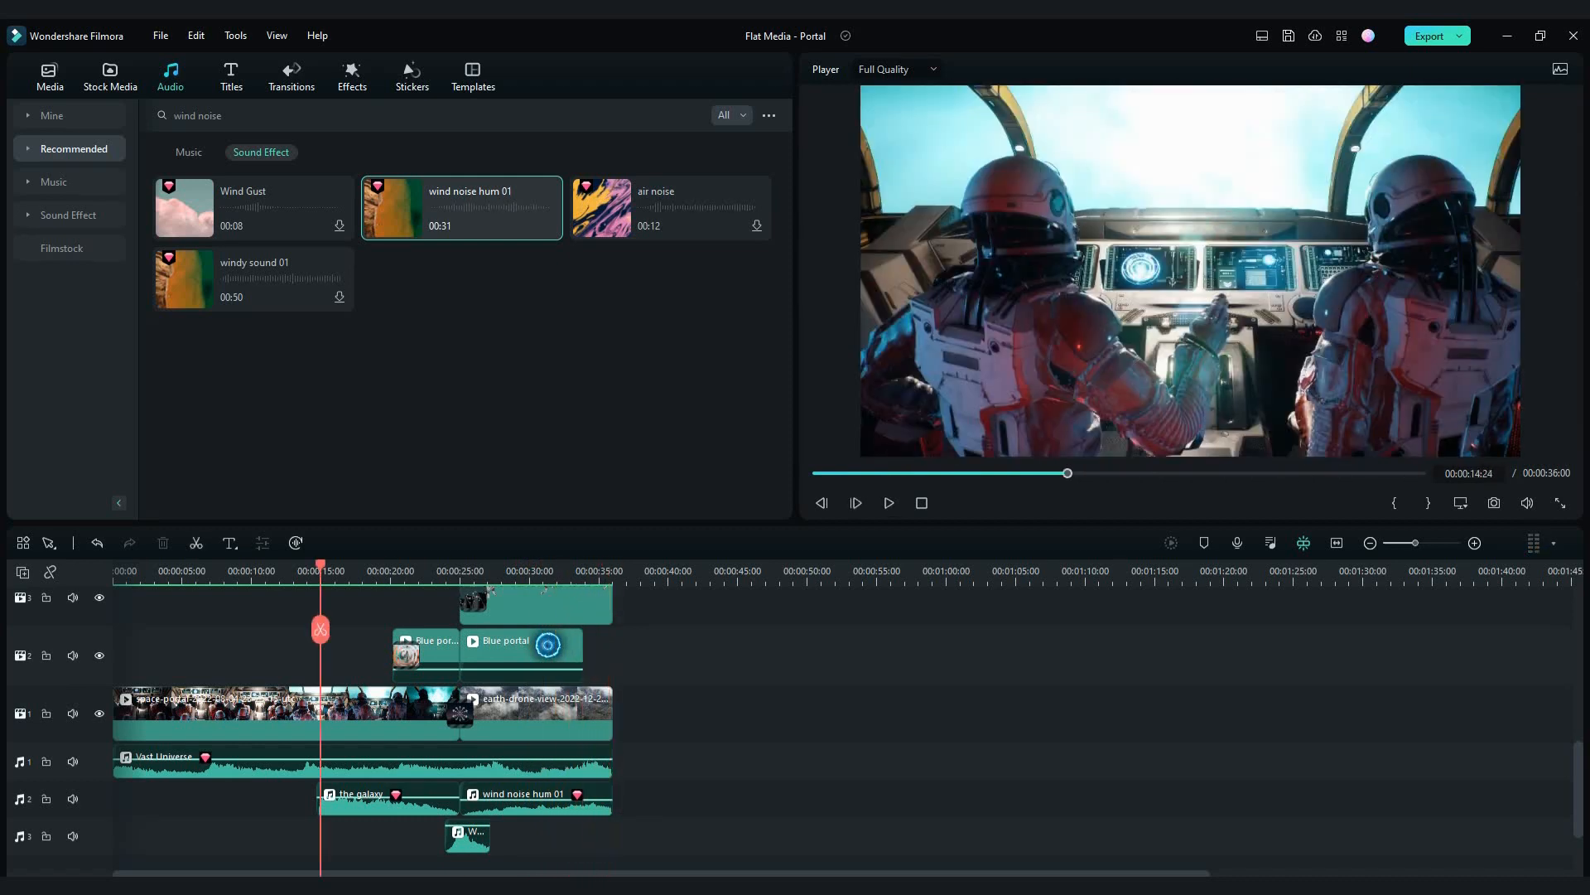
left_click_drag(320, 629, 116, 629)
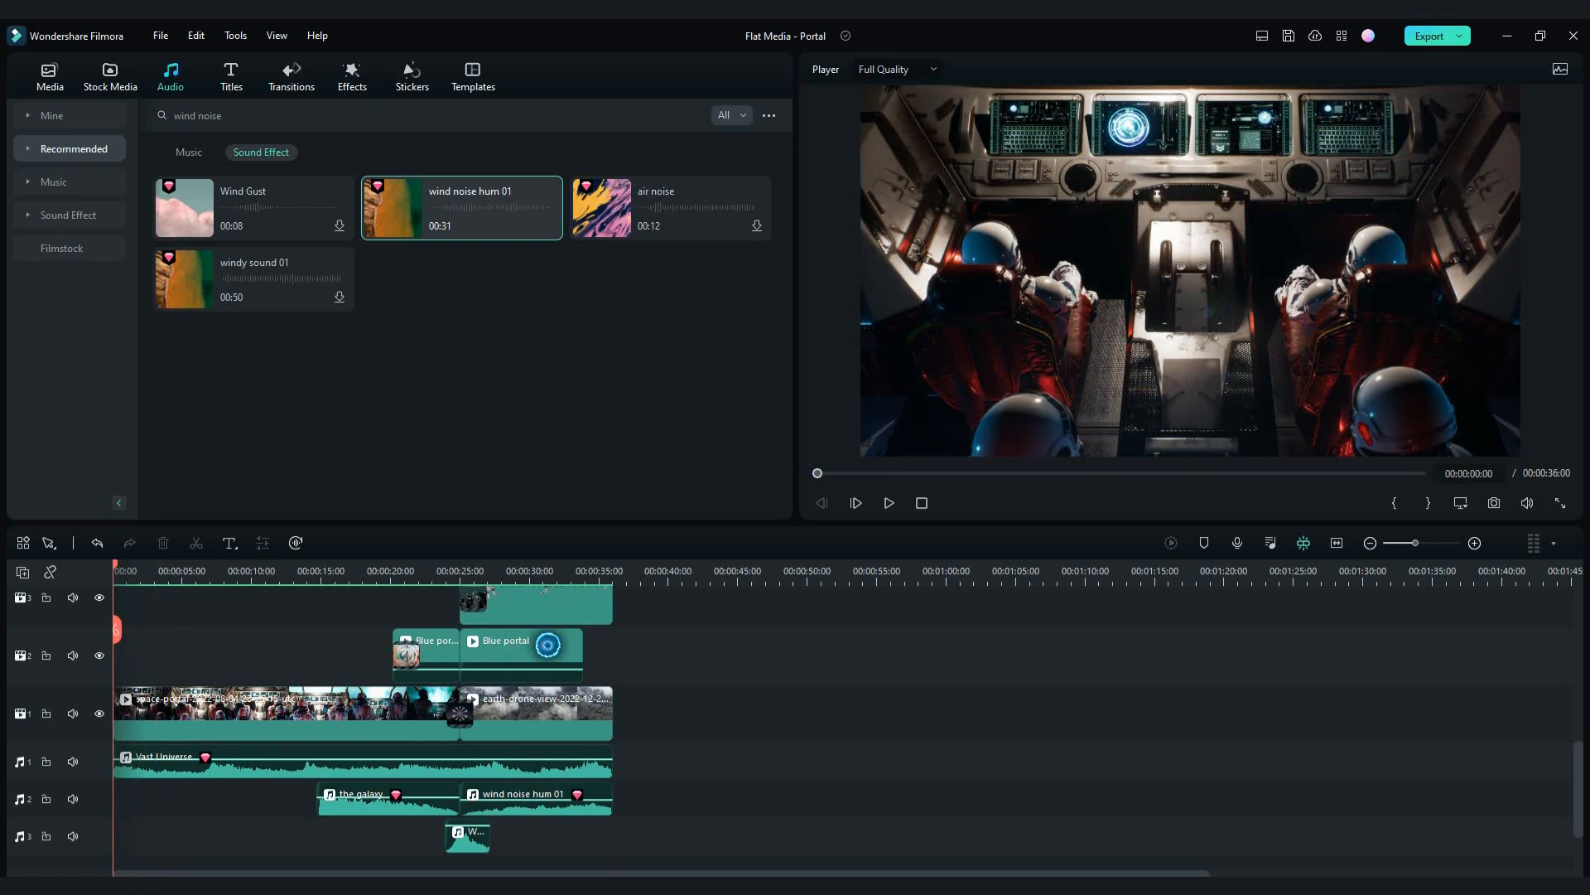